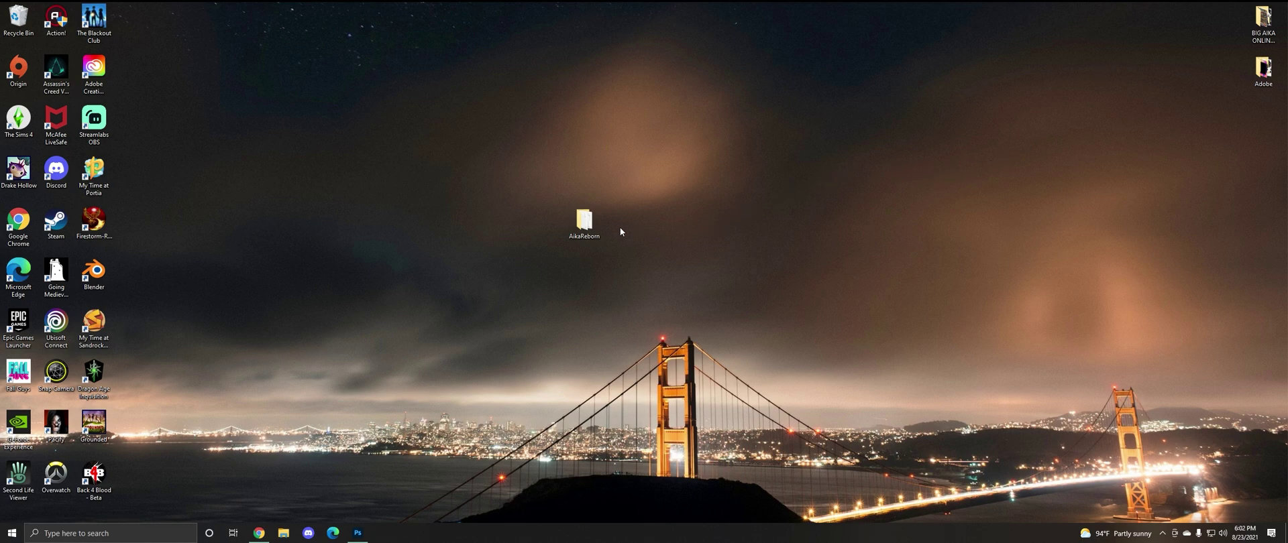
- Look through the AikaReborn folder on the desktop, locate its Texture subfolder, and put the window away
double_click(587, 228)
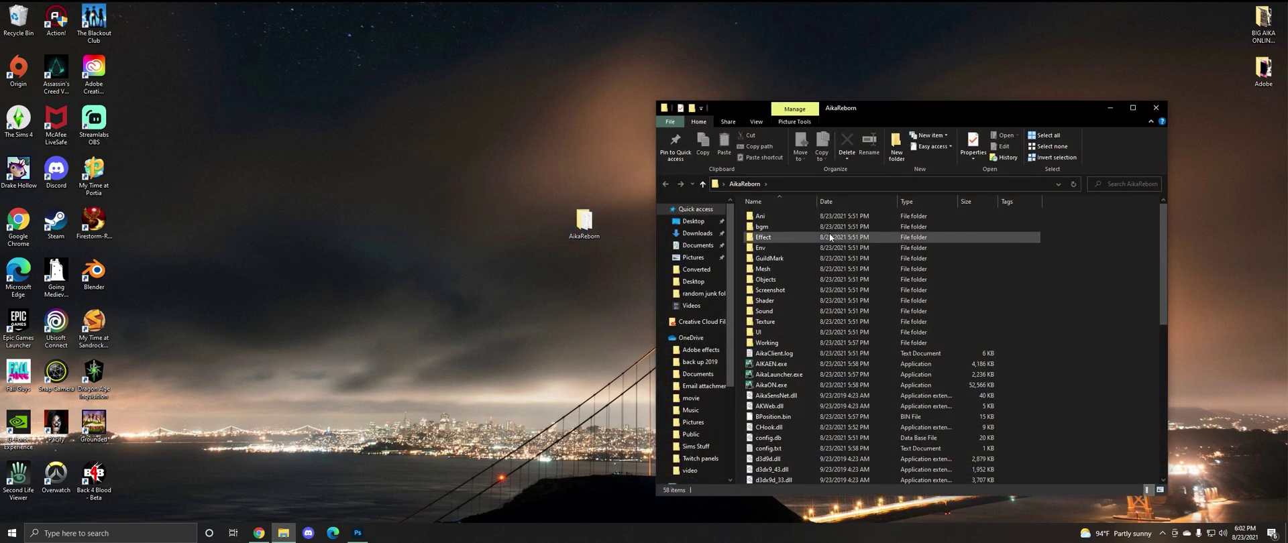
scroll(850, 238, "down", 10)
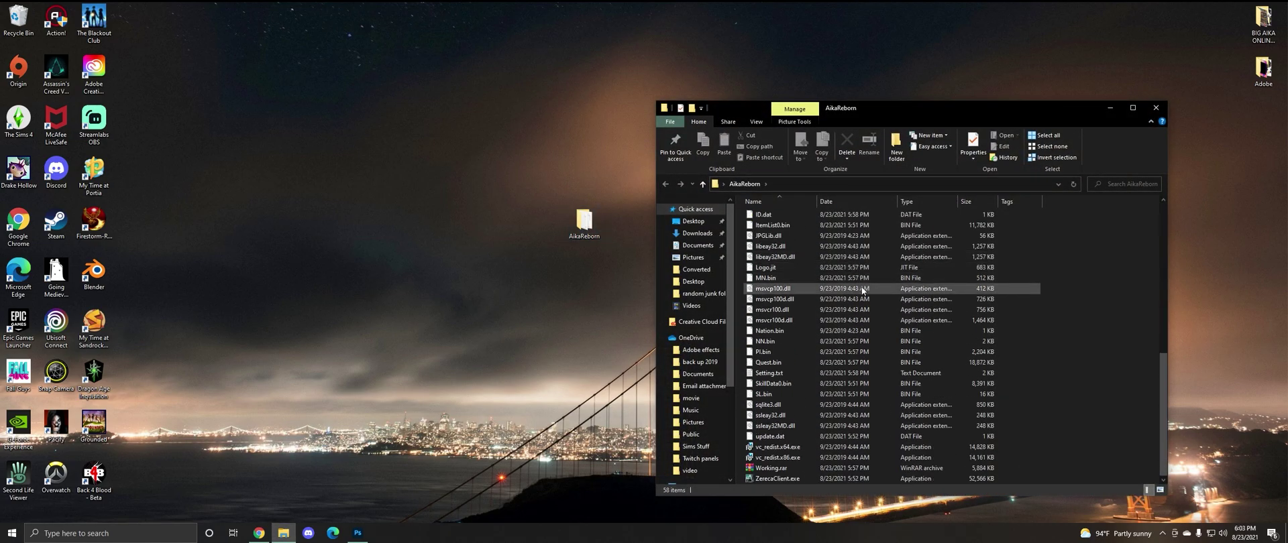
scroll(852, 412, "up", 10)
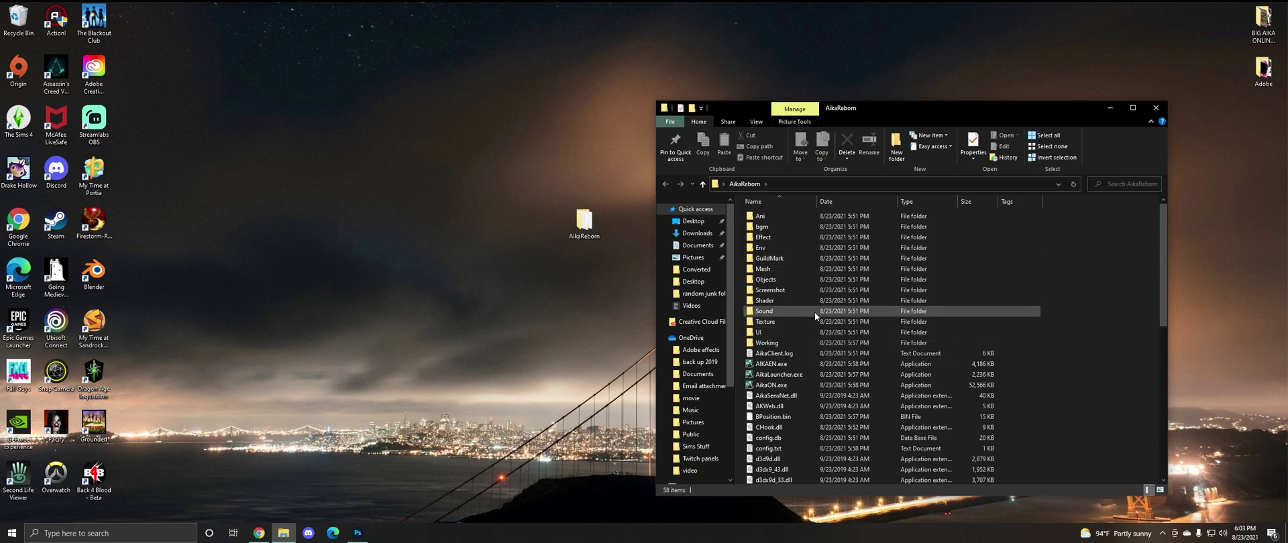
left_click(914, 322)
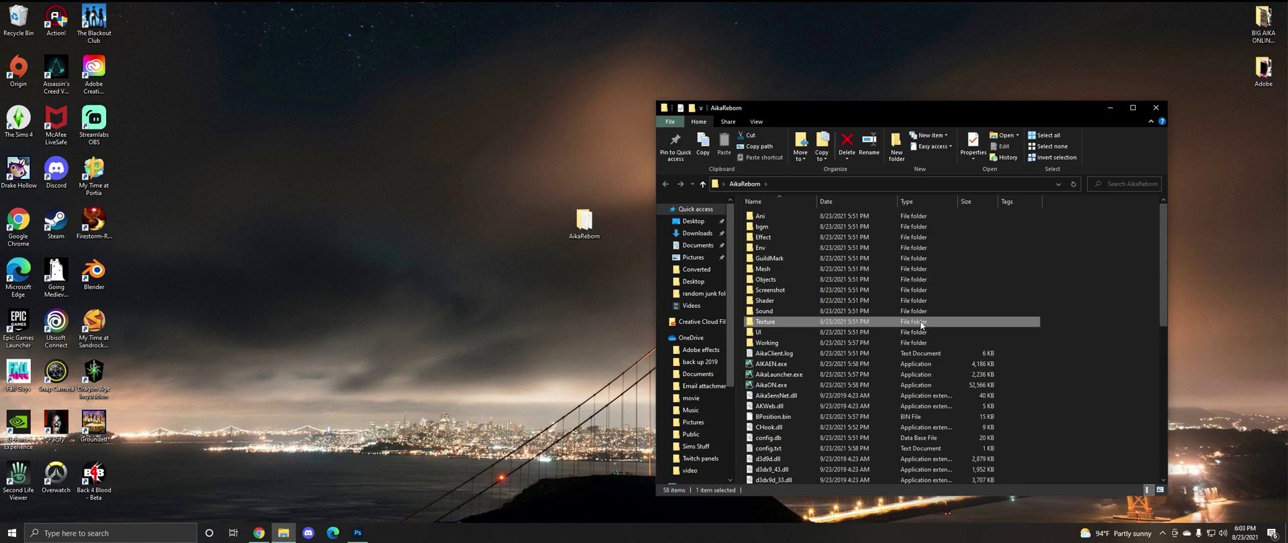
left_click(1115, 108)
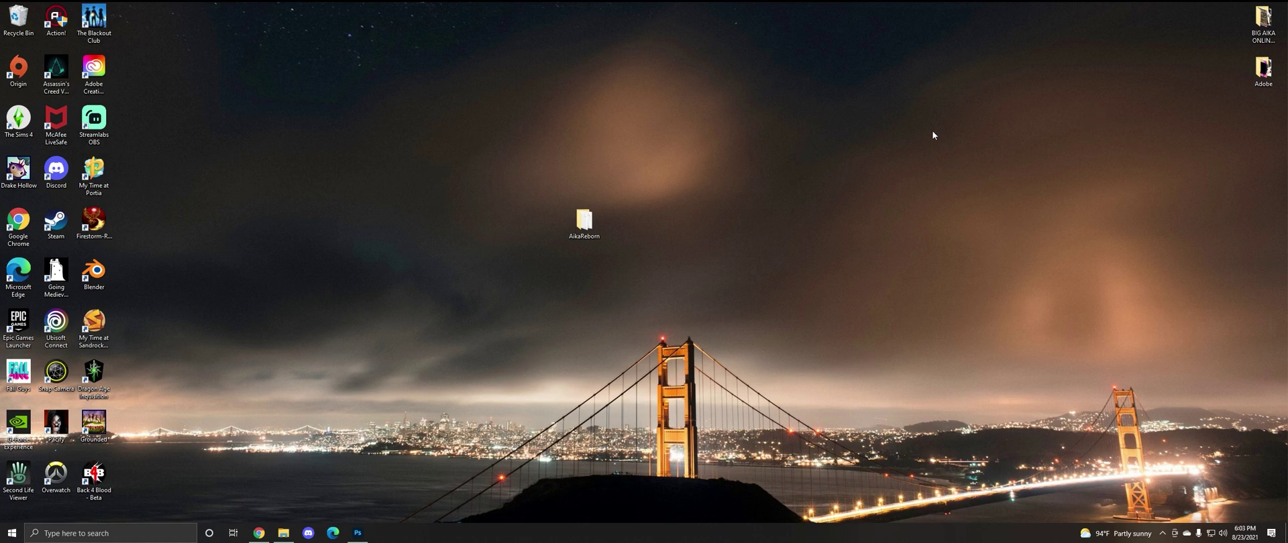
- Duplicate the AikaReborn folder on the desktop and place the copy beside the original
right_click(599, 235)
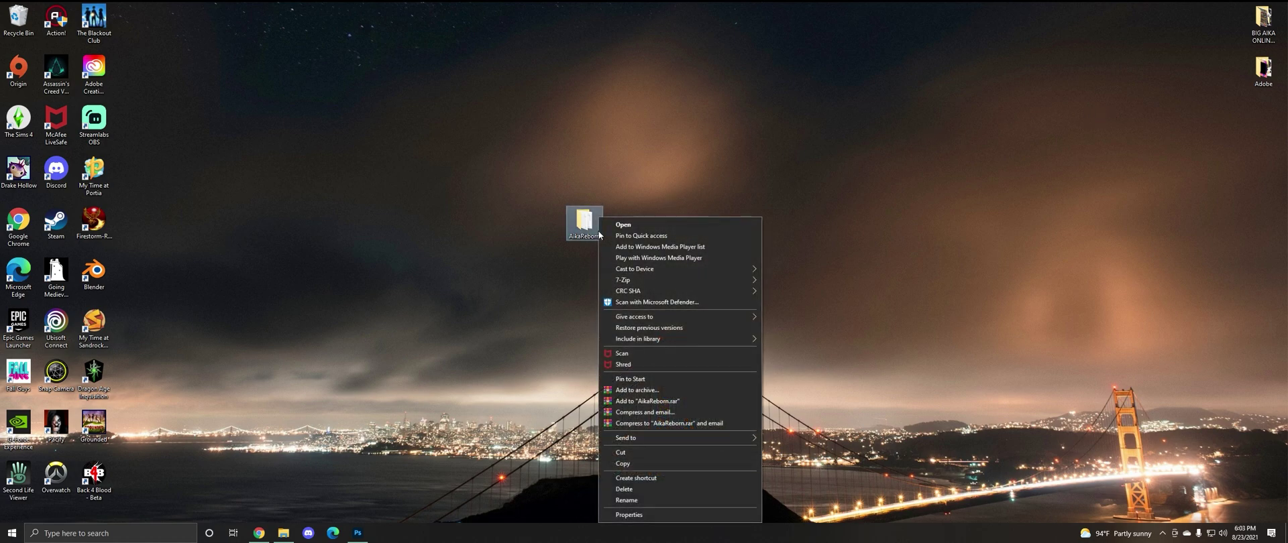
left_click(651, 461)
left_click(750, 253)
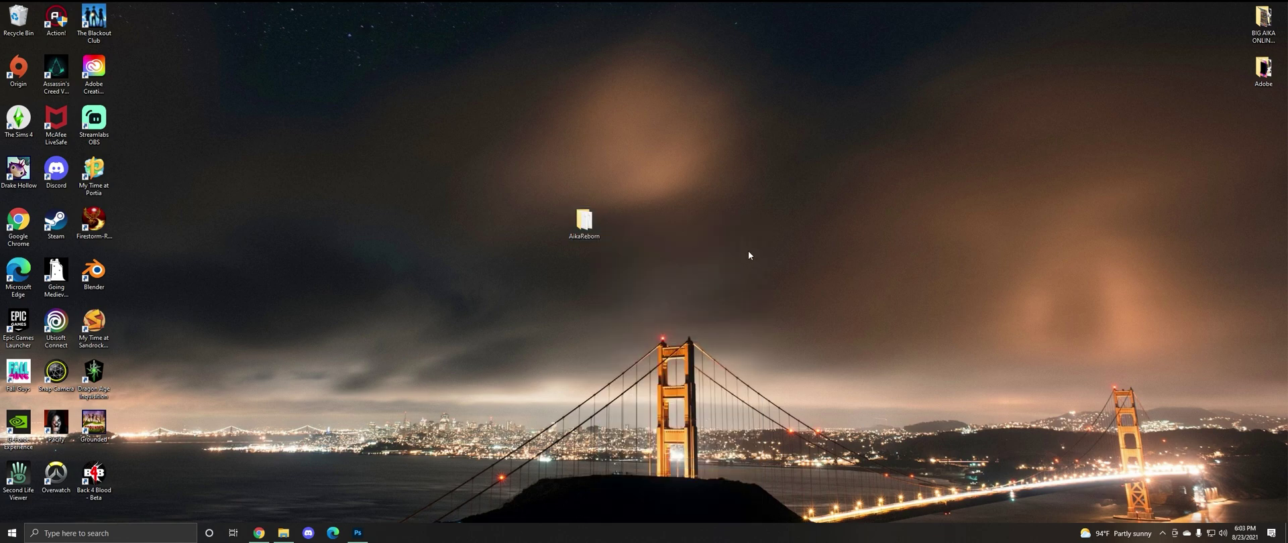
key("ctrl+v")
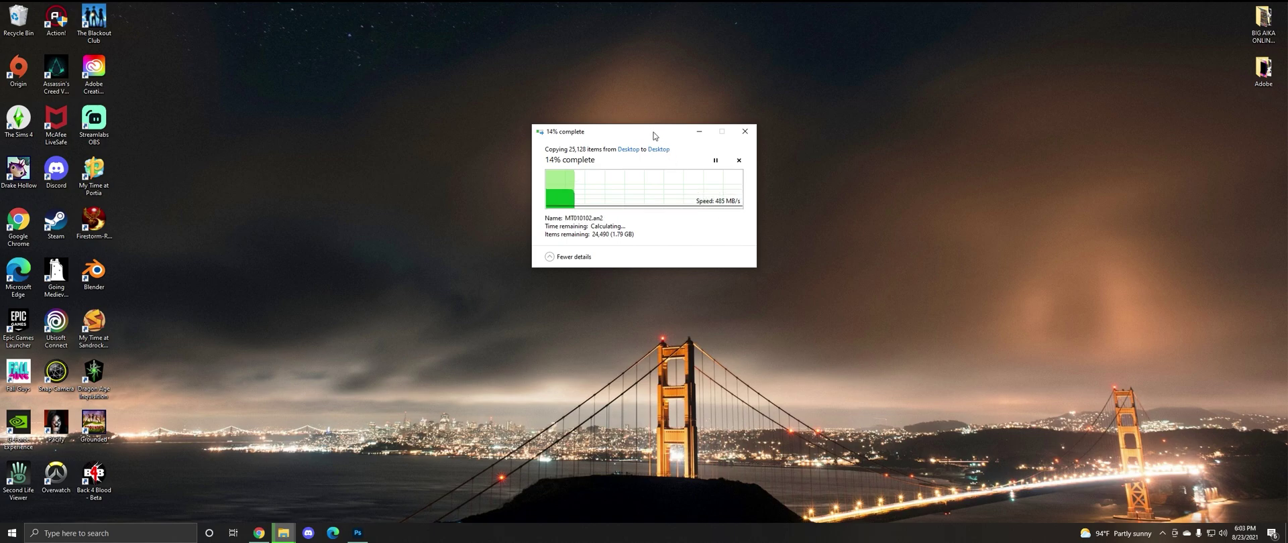
left_click_drag(654, 133, 664, 295)
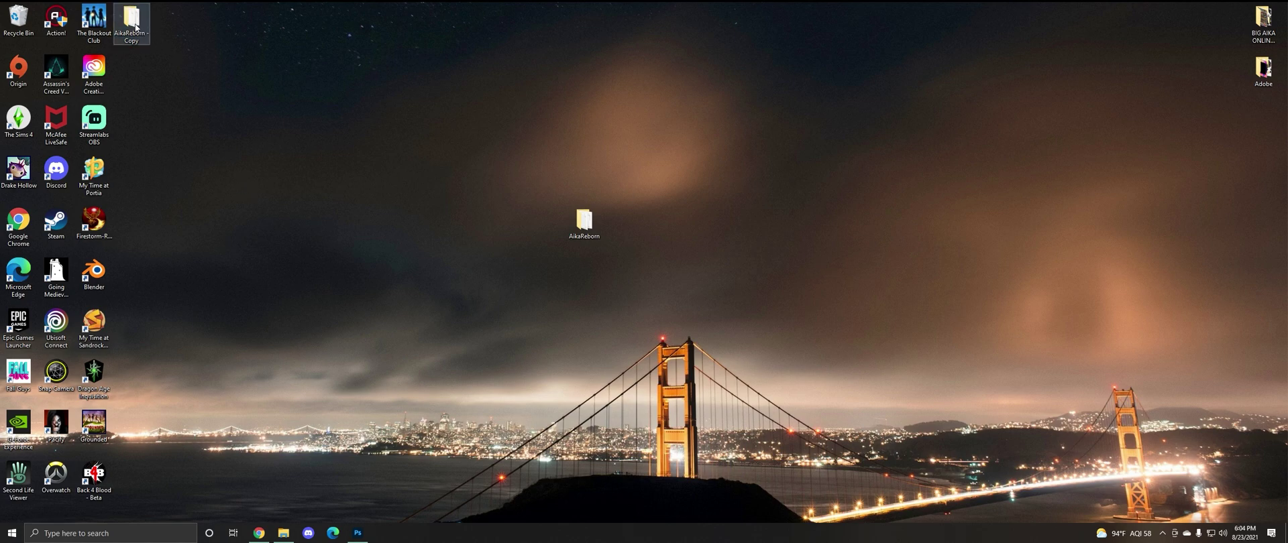
left_click_drag(134, 27, 655, 226)
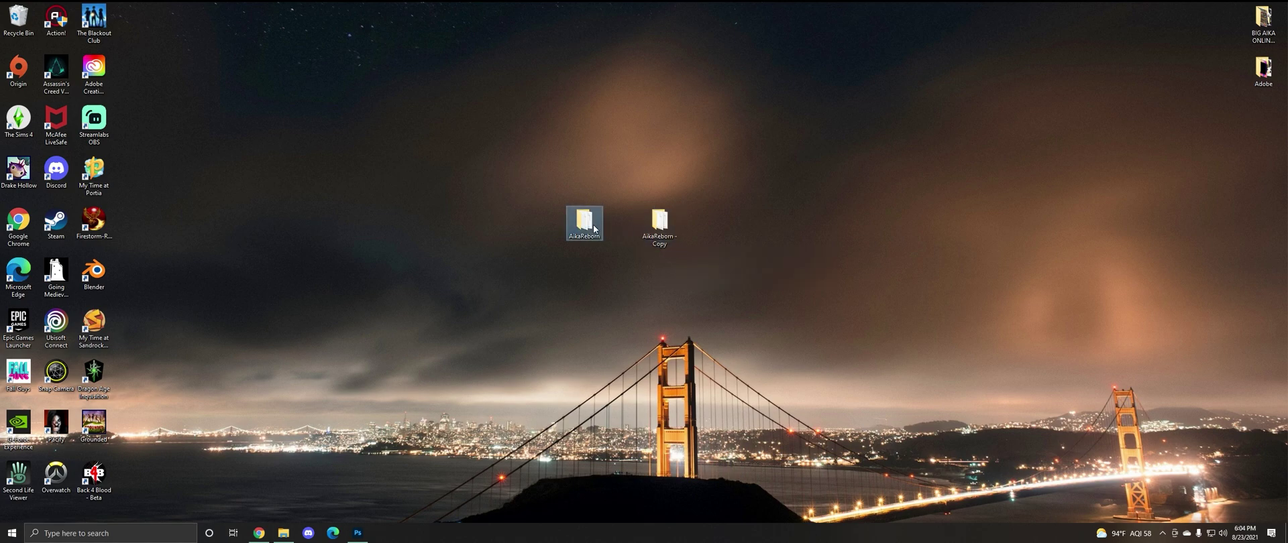
- Rename the copied folder as AikaReborn MODS
right_click(655, 240)
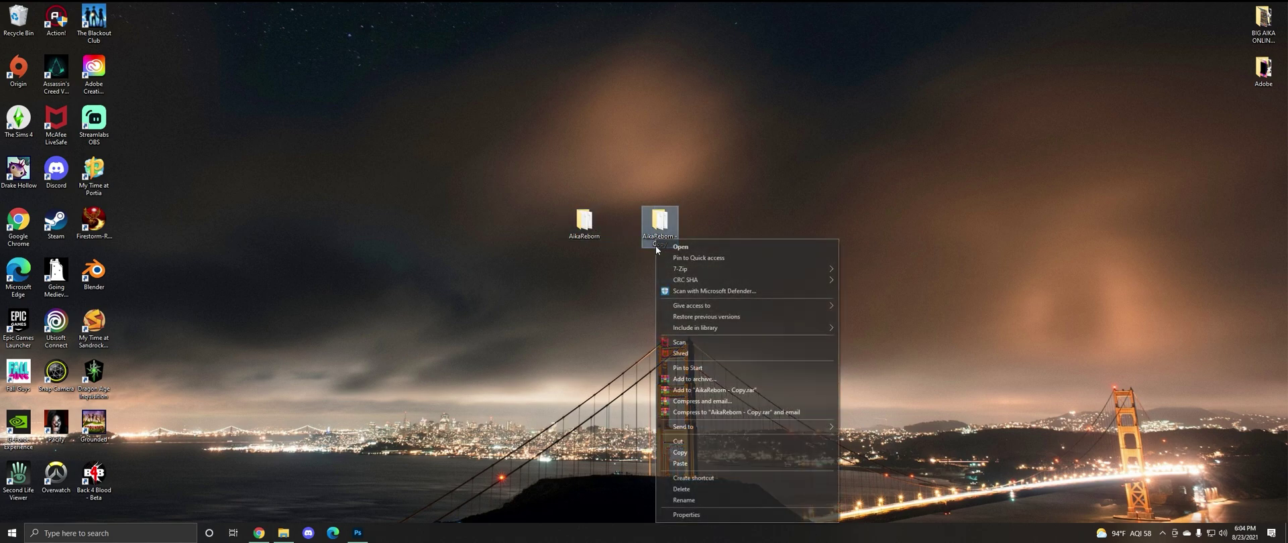
left_click(687, 499)
key("End")
key("BackSpace")
key("BackSpace")
key("BackSpace")
key("BackSpace")
key("BackSpace")
key("BackSpace")
key("BackSpace")
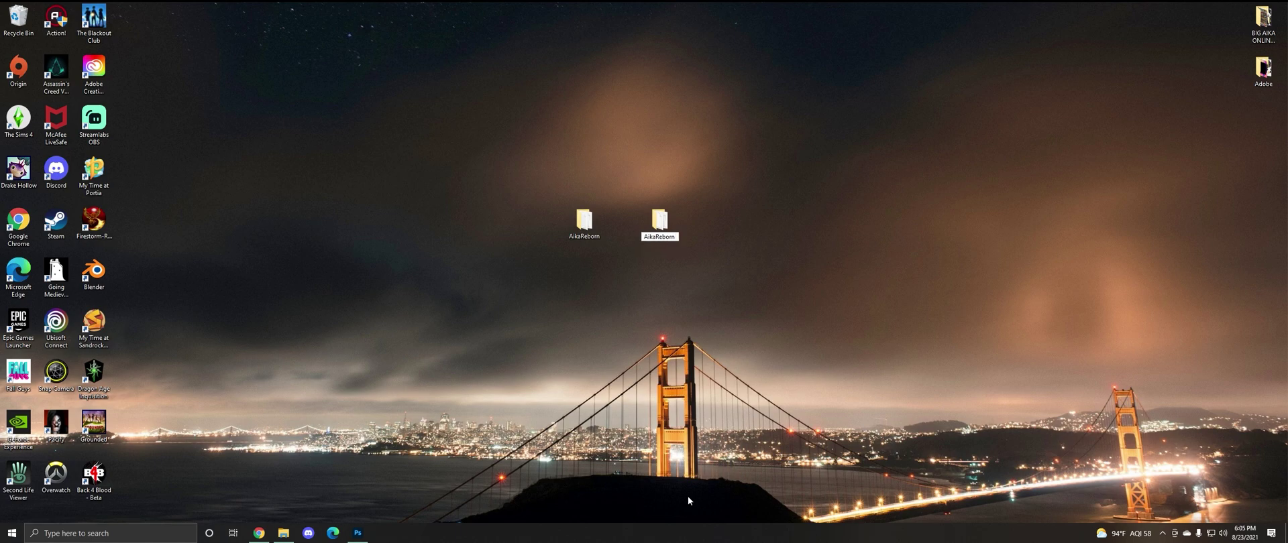
type("MODS")
key("Return")
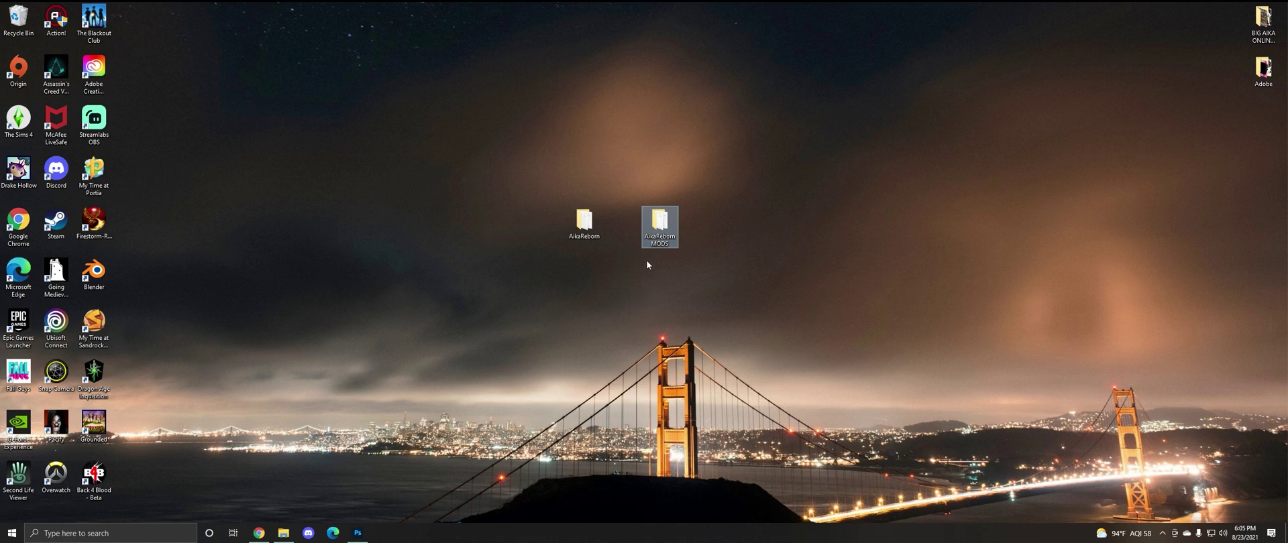
left_click(584, 221)
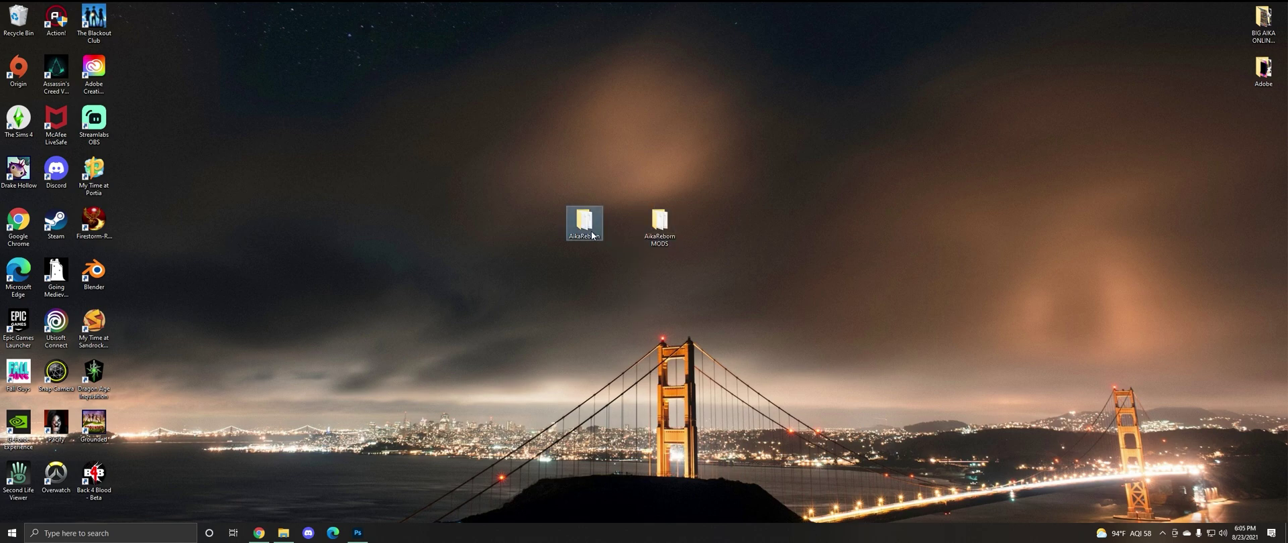
left_click(645, 228)
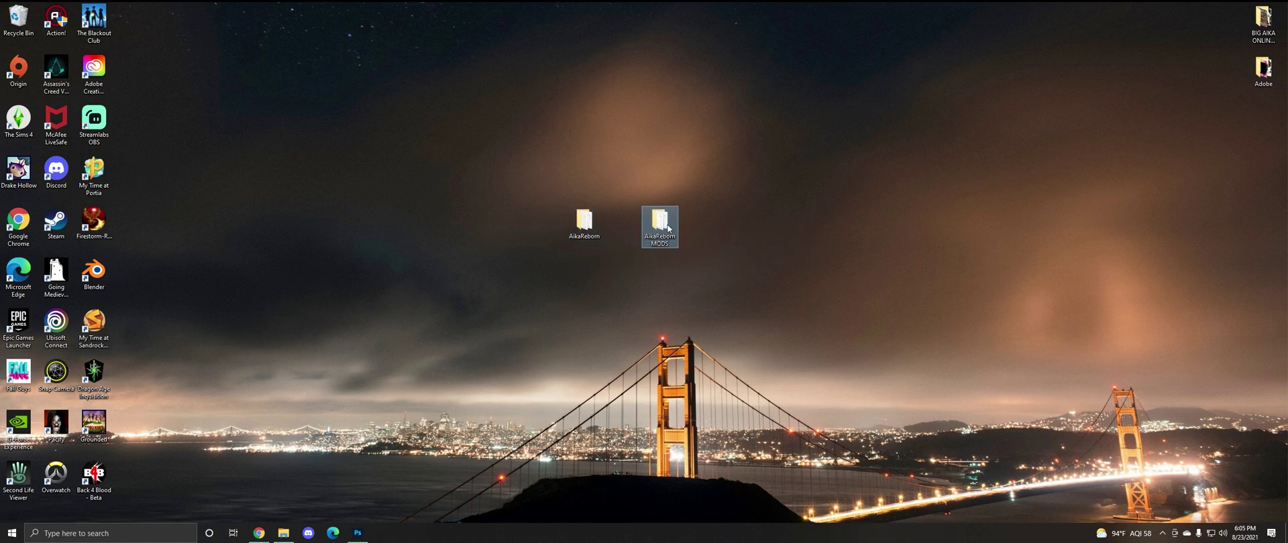
- Switch to Chrome and examine the download instructions and the mods offered in the Aika Reborn custom content thread
mouse_move(669, 237)
left_click(258, 533)
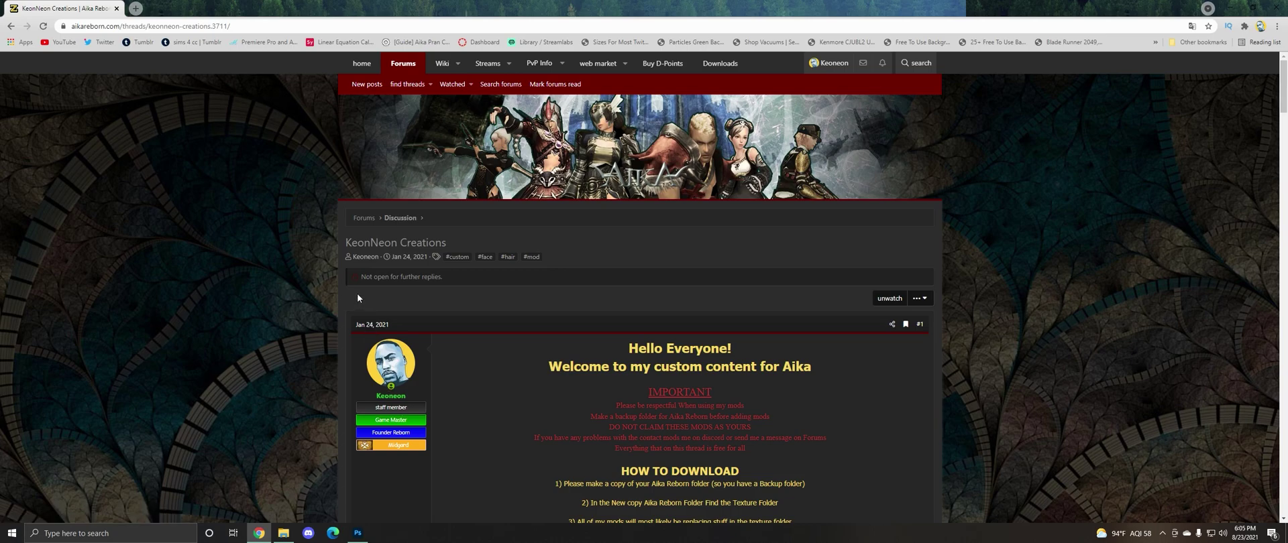
scroll(474, 293, "down", 12)
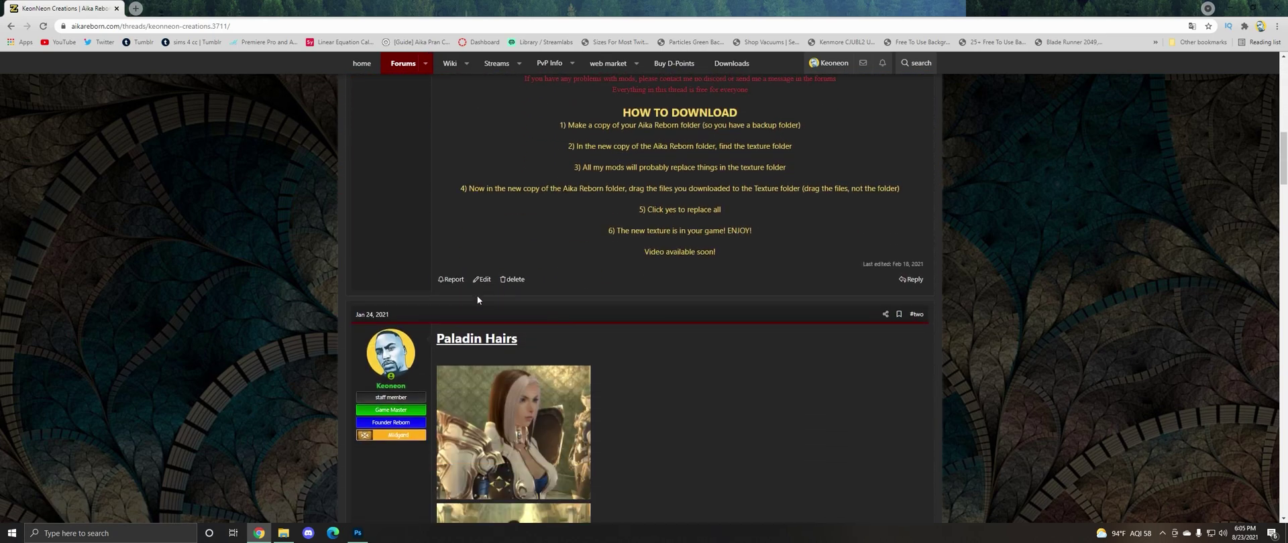
scroll(679, 303, "down", 6)
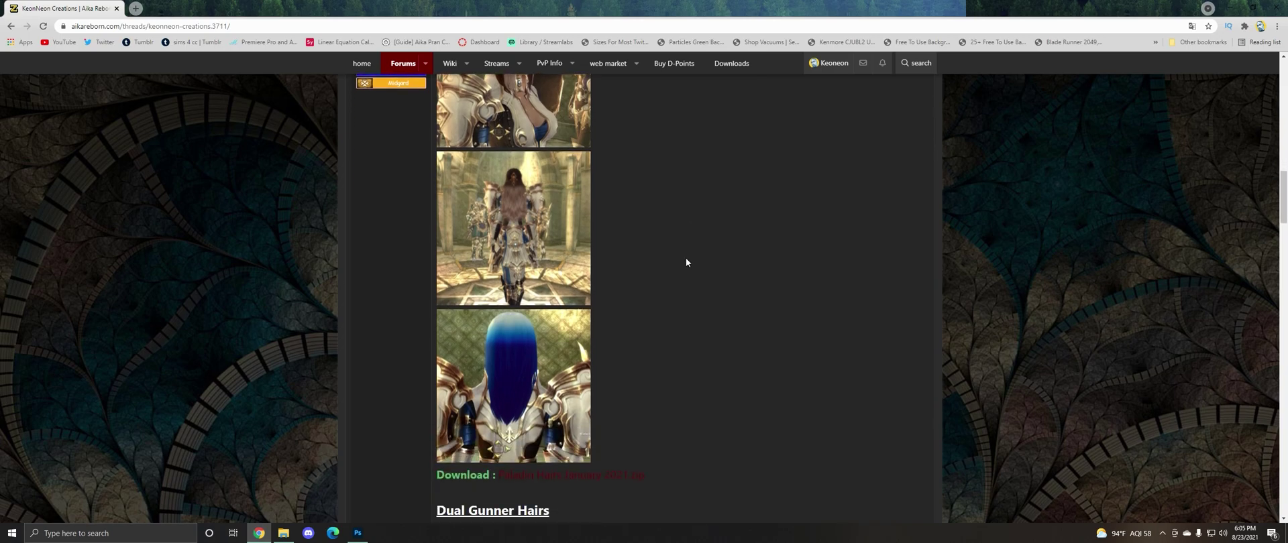
scroll(684, 260, "down", 4)
scroll(684, 261, "down", 7)
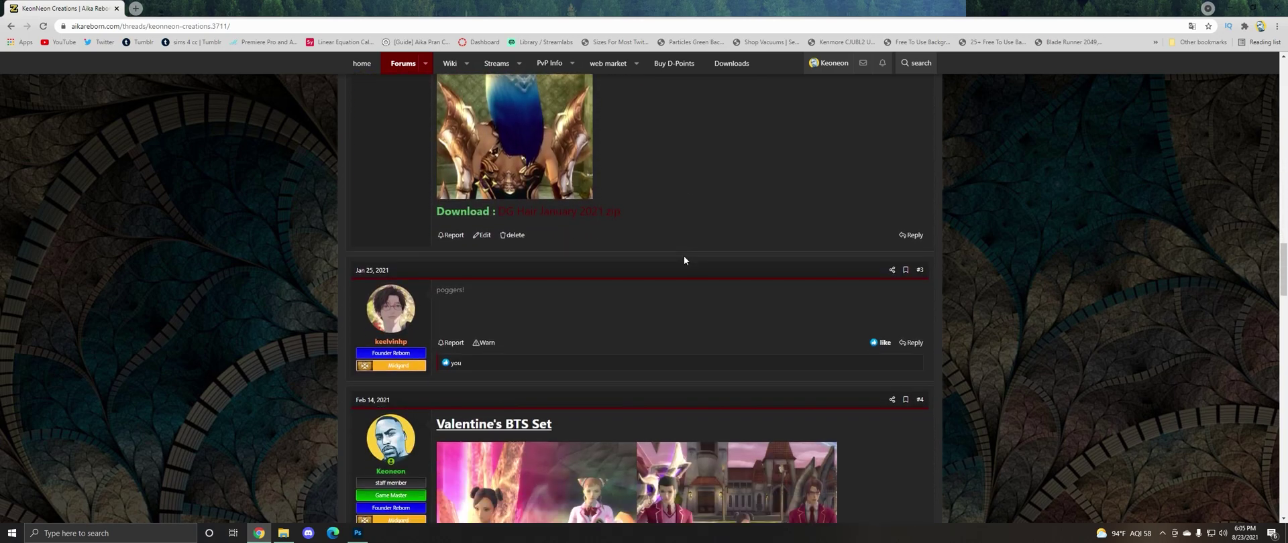
scroll(687, 262, "down", 2)
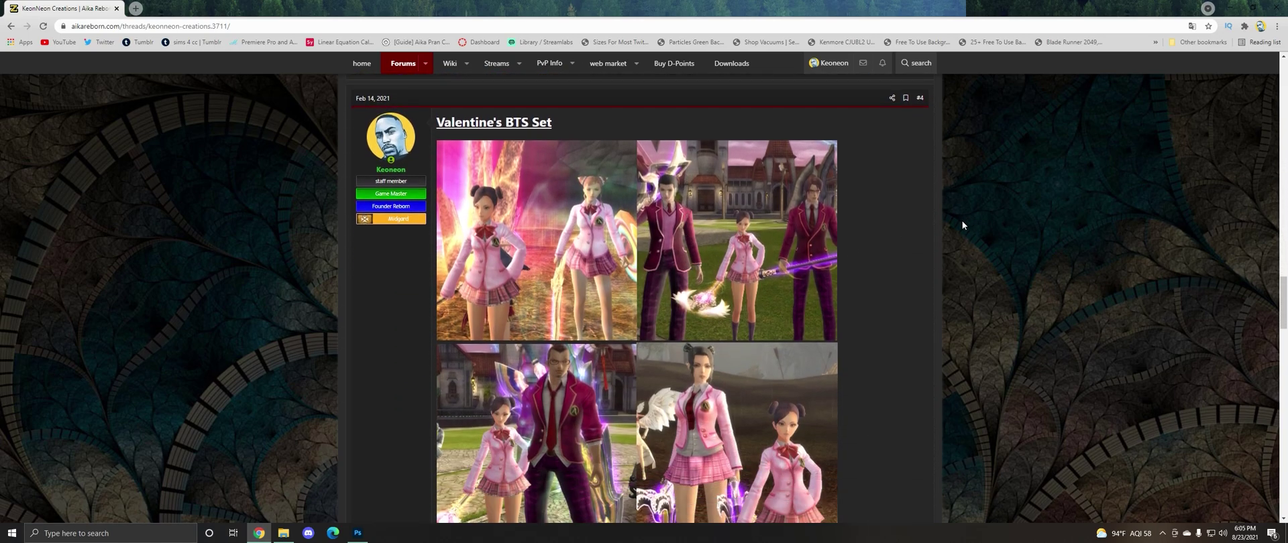
scroll(930, 210, "down", 9)
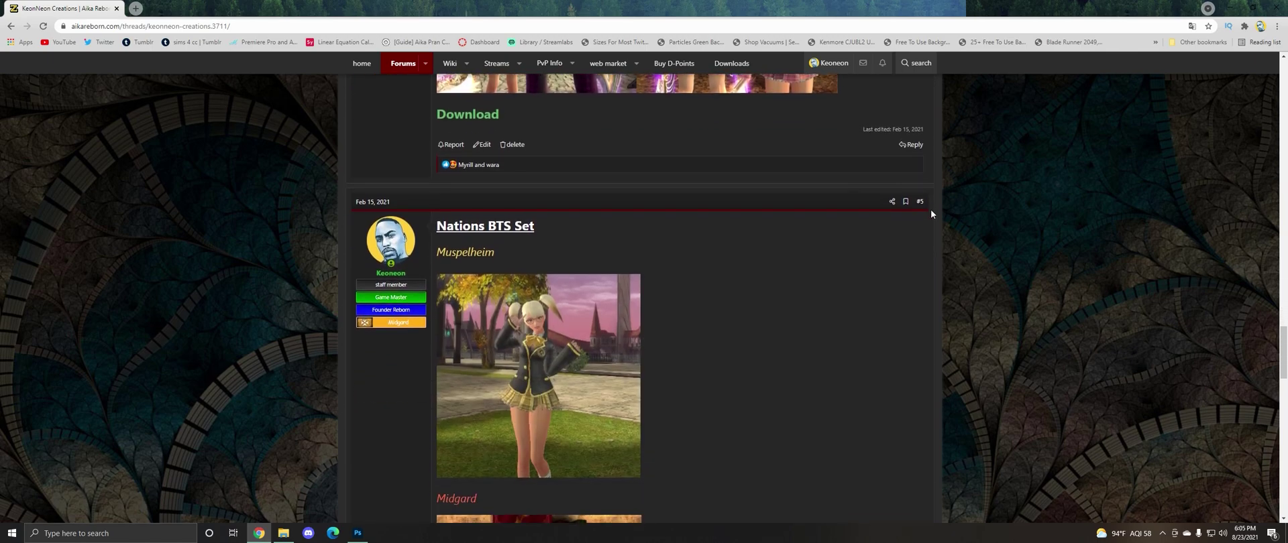
scroll(920, 228, "down", 12)
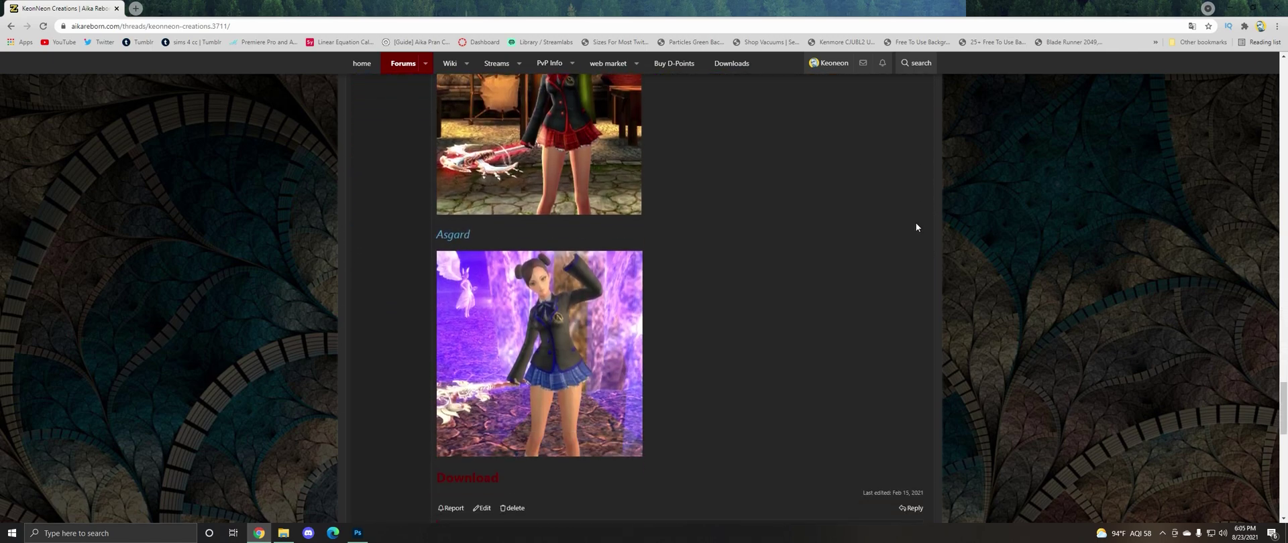
scroll(850, 250, "down", 3)
- Download the DG Hair January 2021.zip file from the Dual Gunner Hairs section of the thread
scroll(850, 247, "up", 14)
scroll(827, 235, "up", 15)
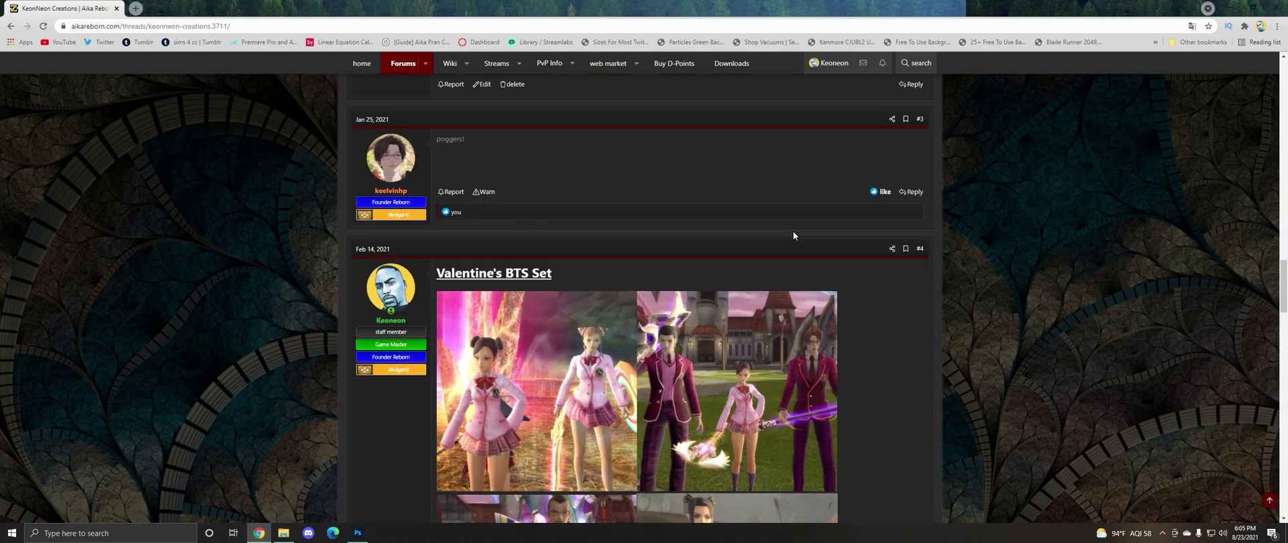
scroll(776, 236, "down", 1)
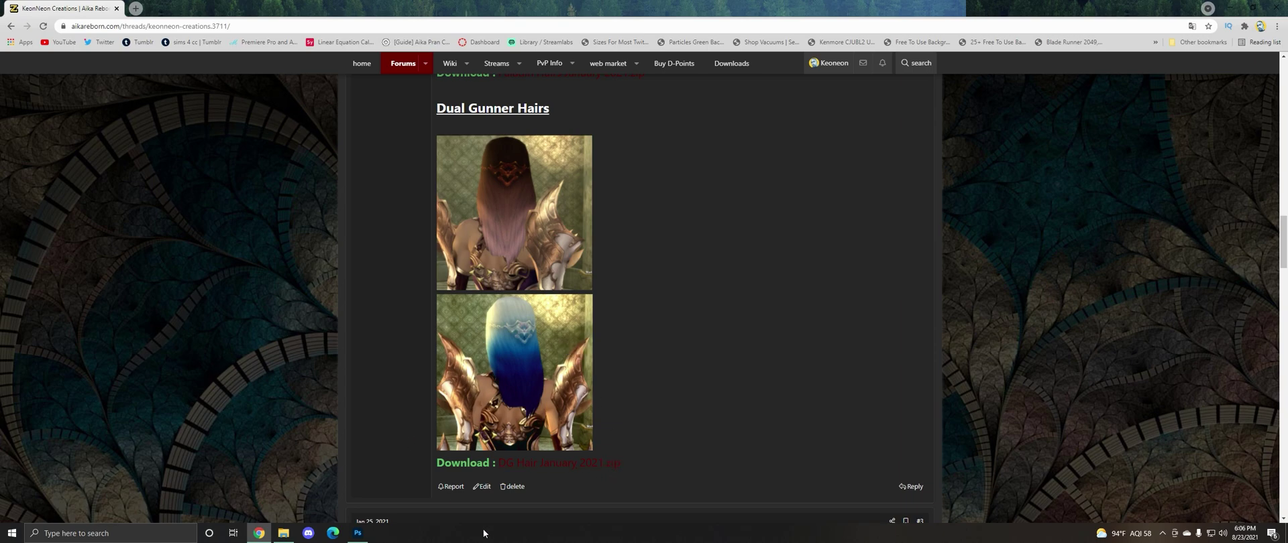
left_click(593, 470)
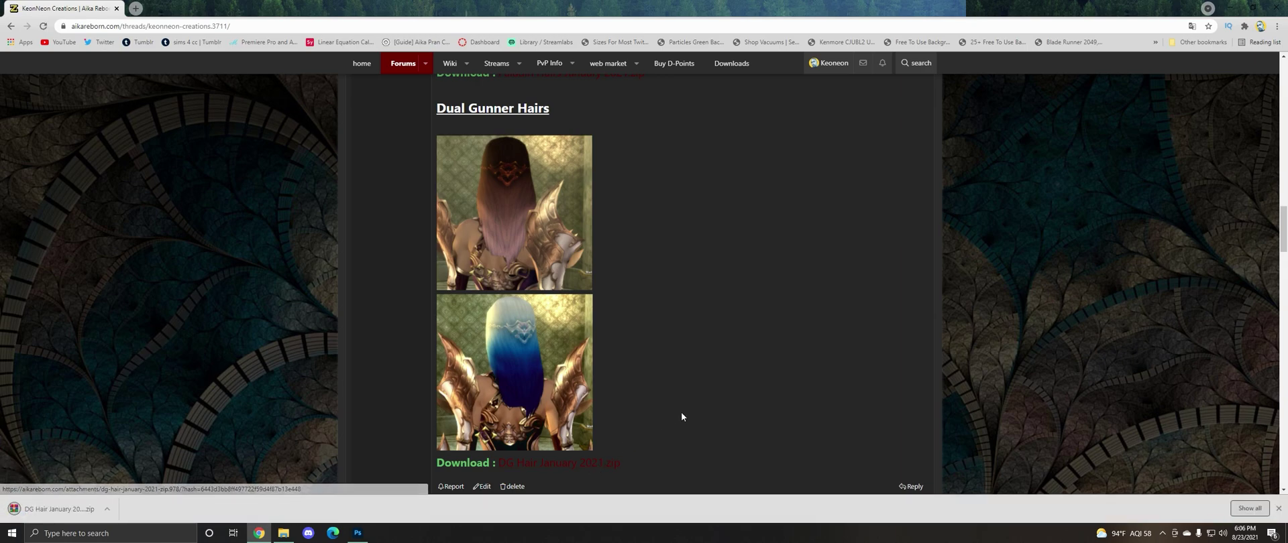
- Review the thread's other downloads, including the Paladin hairs, the BTS sets and the Red Onxy costume
scroll(682, 415, "up", 2)
scroll(672, 262, "up", 3)
scroll(672, 262, "up", 4)
scroll(642, 247, "down", 7)
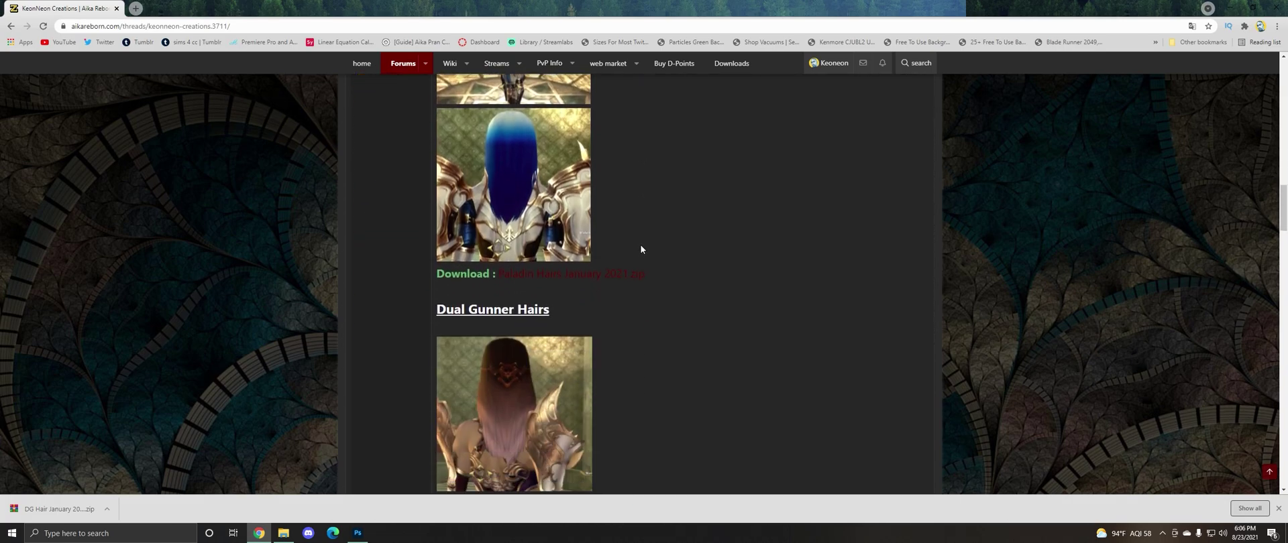
scroll(640, 247, "down", 9)
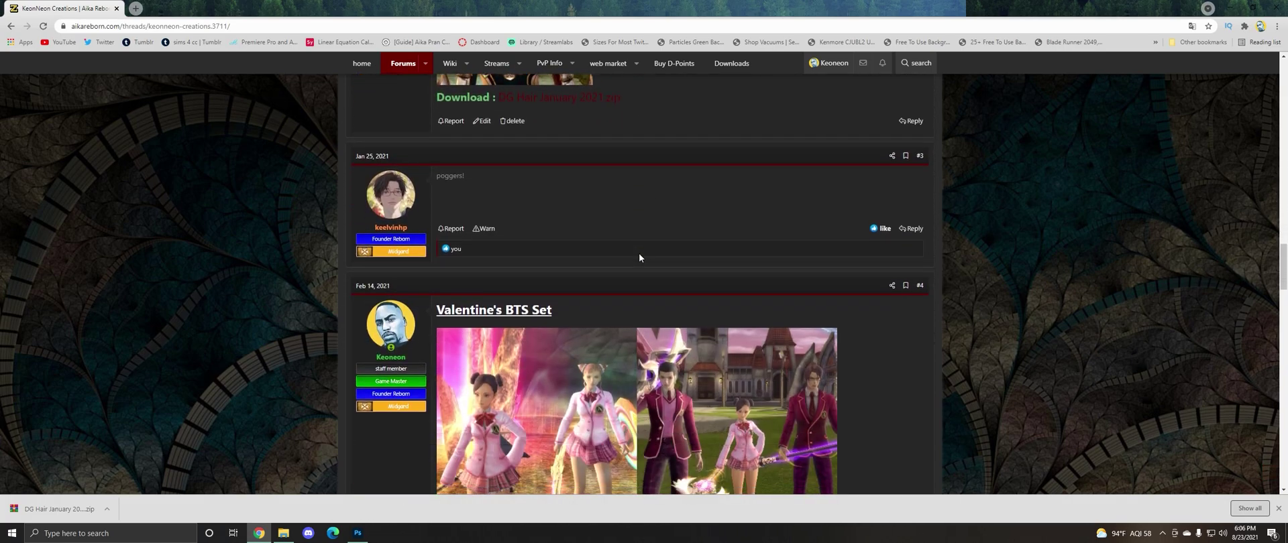
scroll(597, 201, "down", 10)
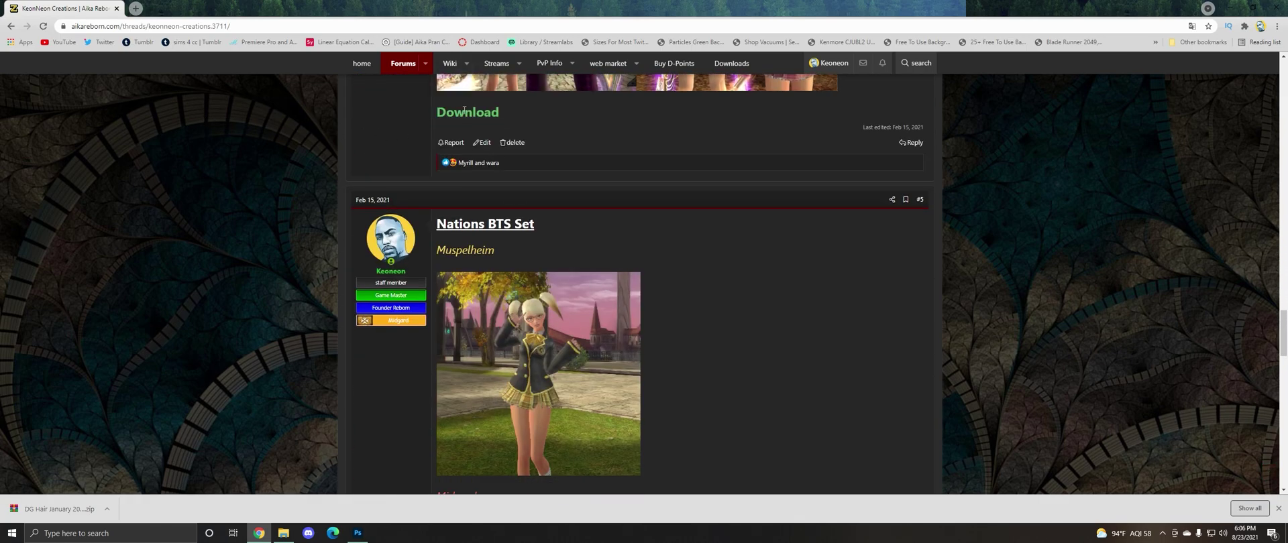
scroll(492, 118, "down", 10)
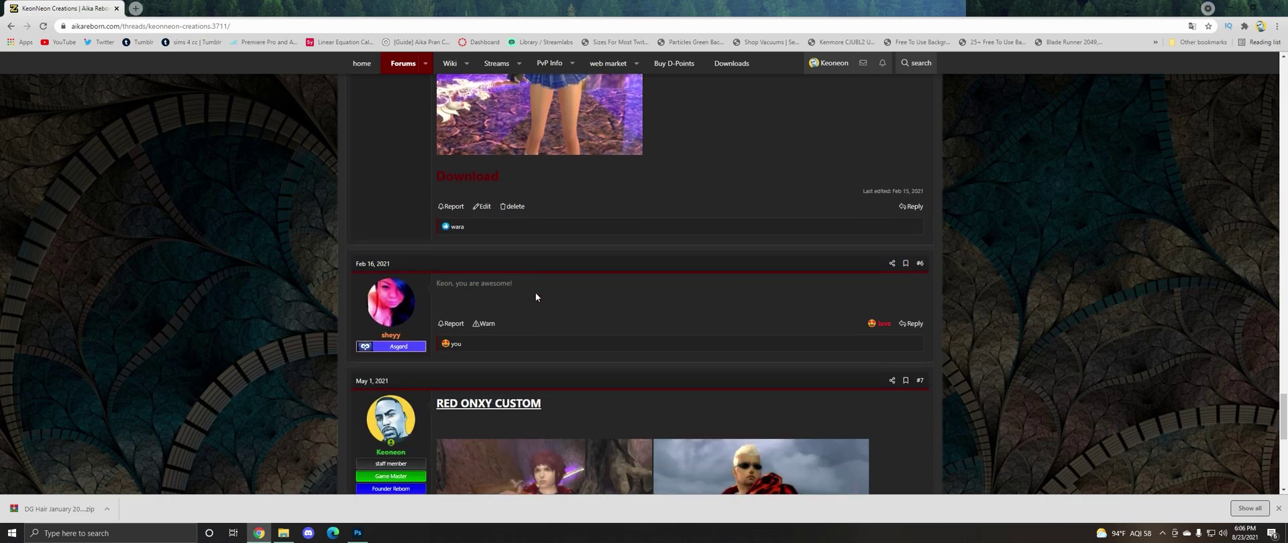
scroll(483, 184, "down", 8)
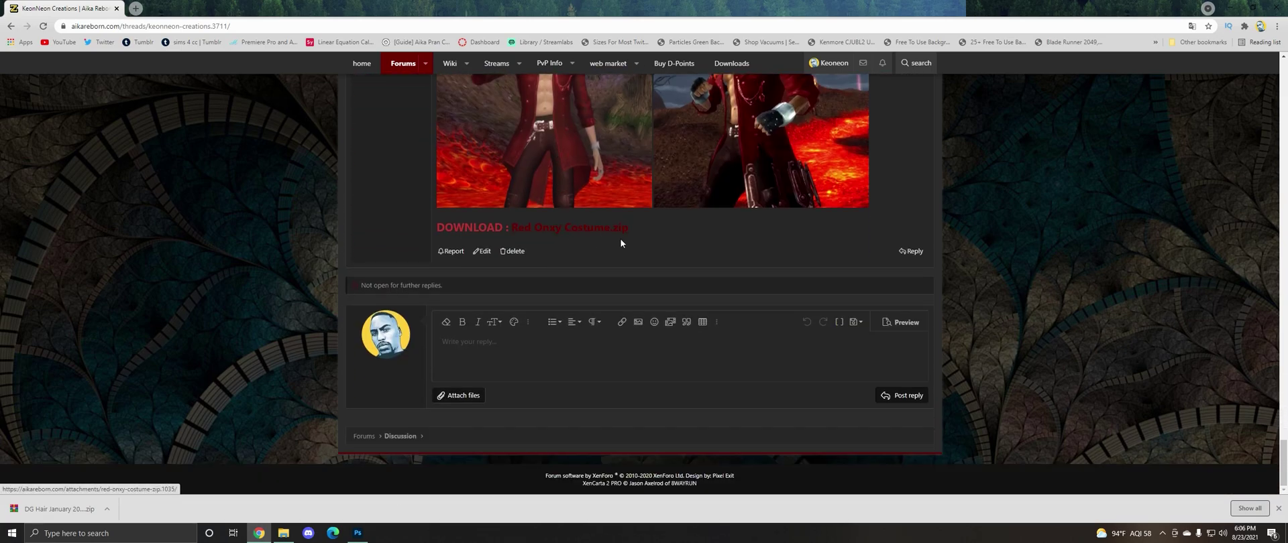
scroll(627, 244, "up", 12)
scroll(632, 247, "down", 15)
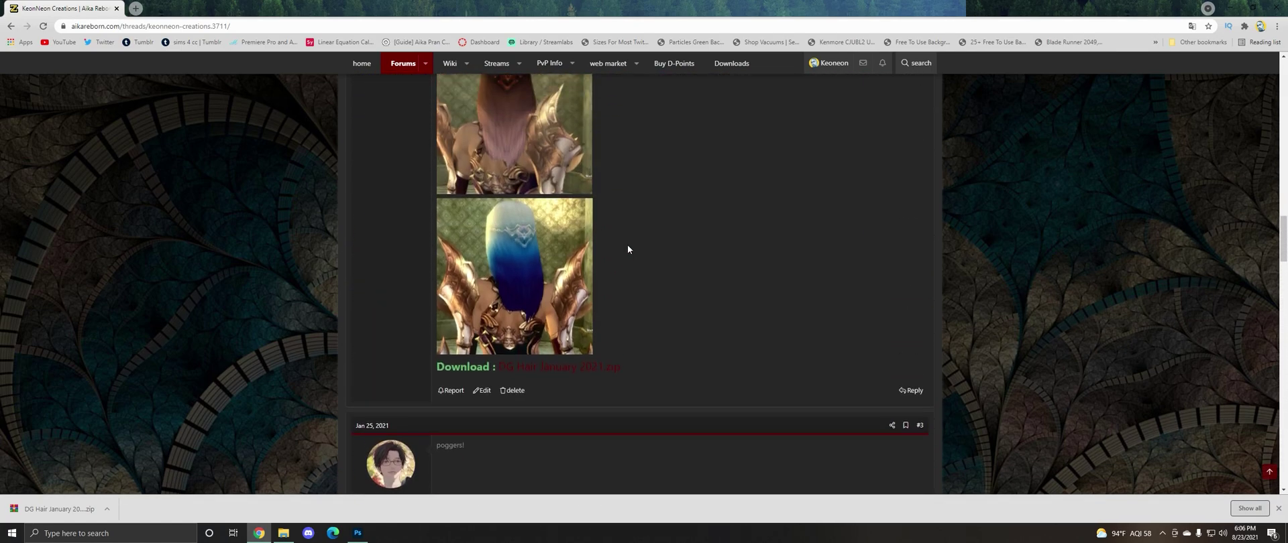
scroll(626, 244, "down", 1)
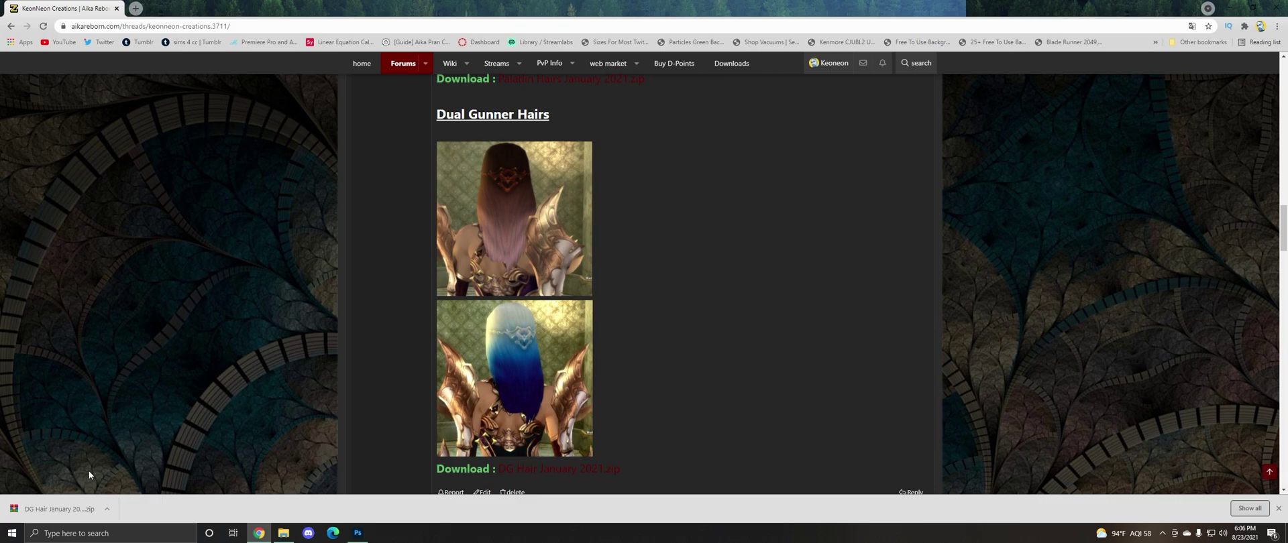
- Open the downloaded DG Hair archive in WinRAR over the cleared desktop, dismiss the license reminder and move the archive window aside
left_click(60, 509)
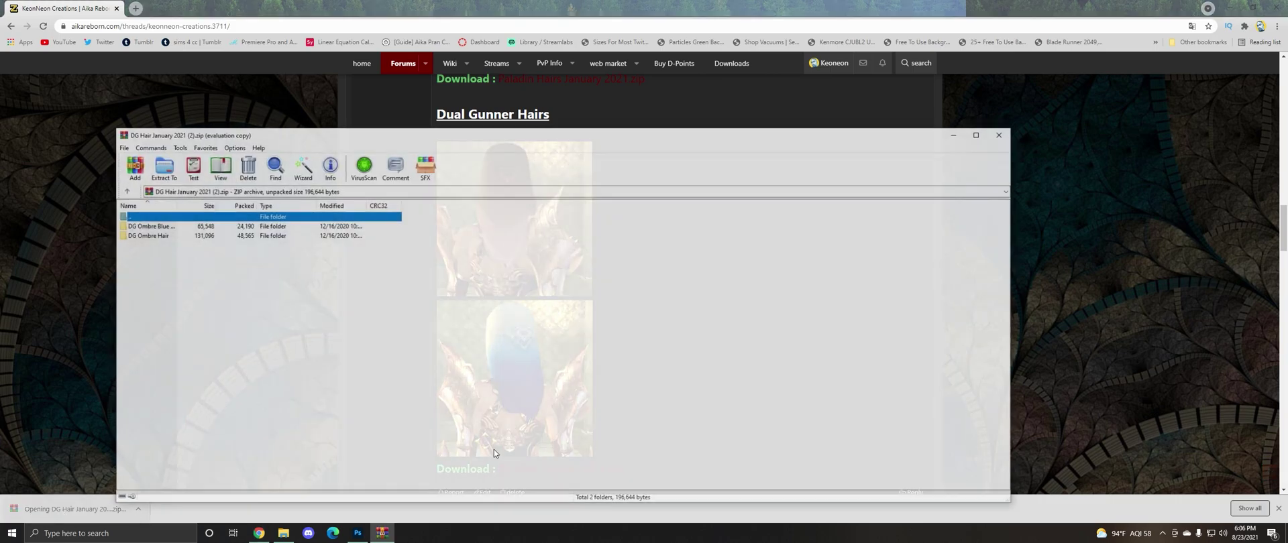
left_click(1235, 8)
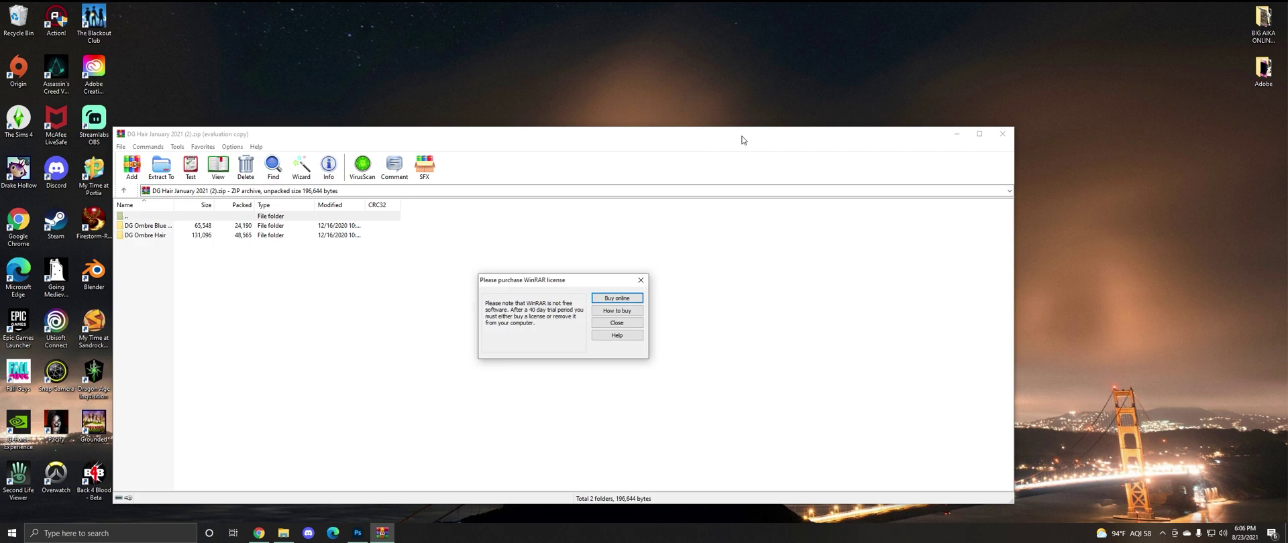
left_click(617, 326)
left_click_drag(638, 133, 1216, 125)
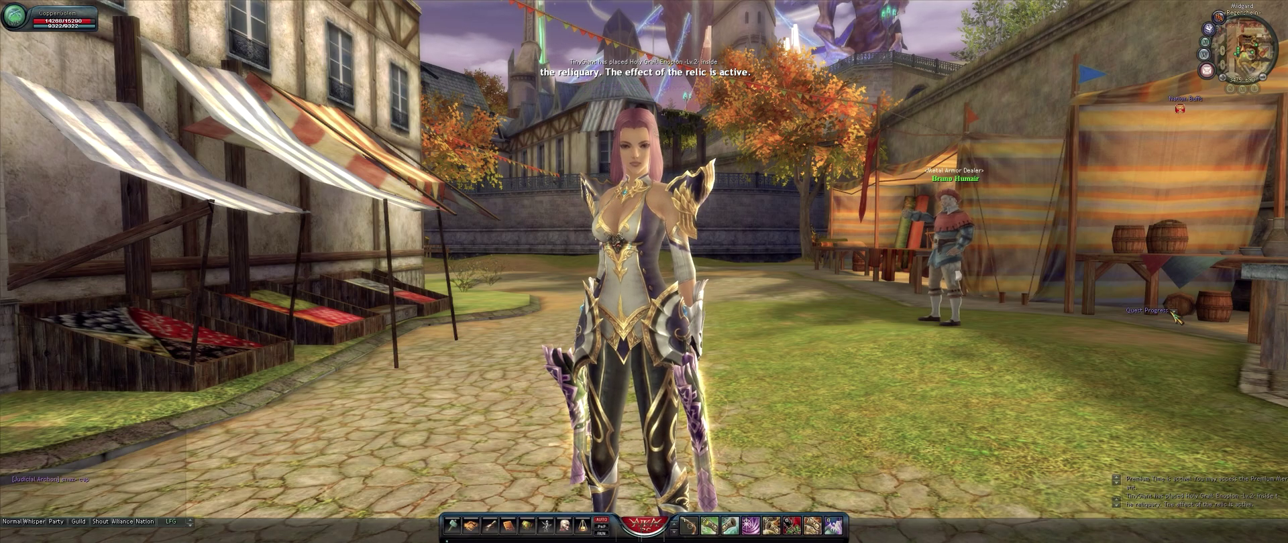
- Switch to the Aika Reborn game and examine the character's original hair from the front and side
left_click_drag(986, 373, 1275, 378)
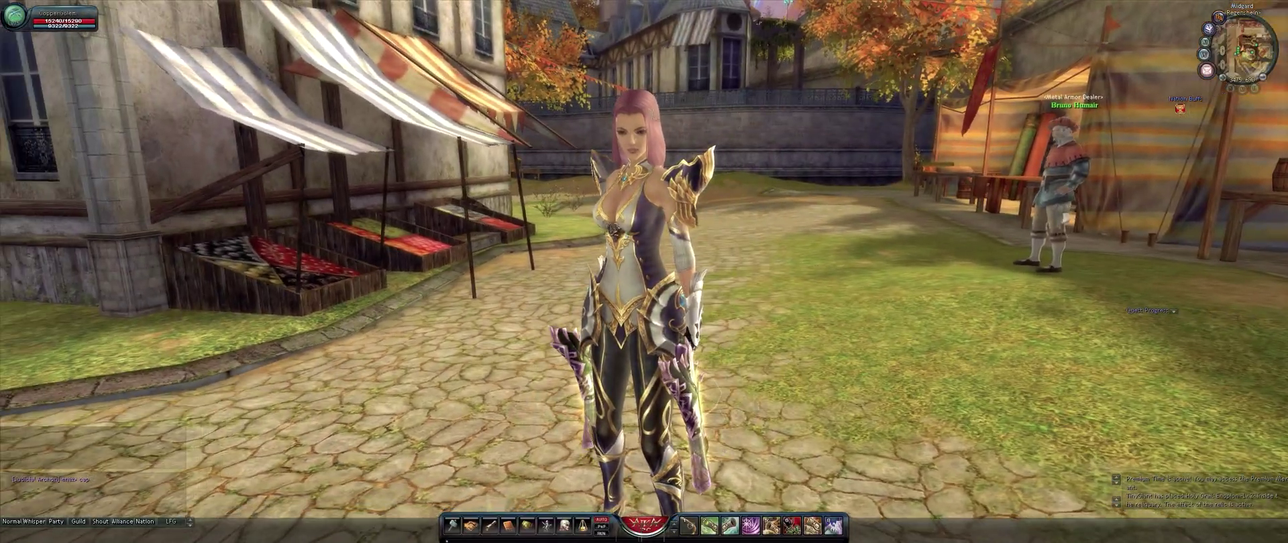
left_click_drag(738, 376, 1241, 362)
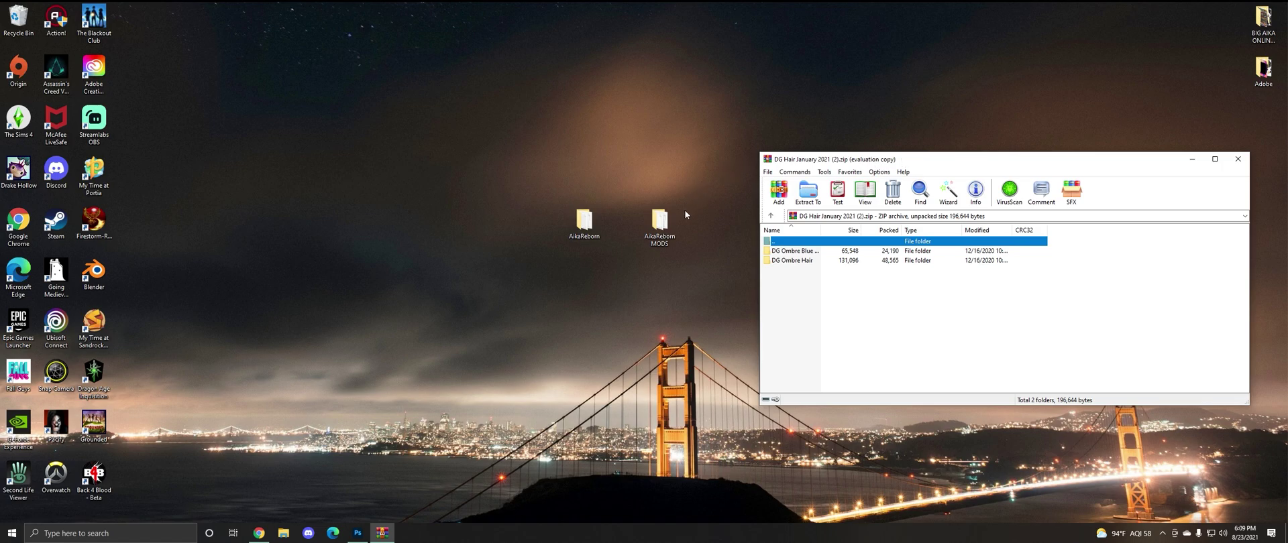
- Open the AikaReborn MODS folder on the desktop and arrange its window beside the DG Hair archive
double_click(674, 232)
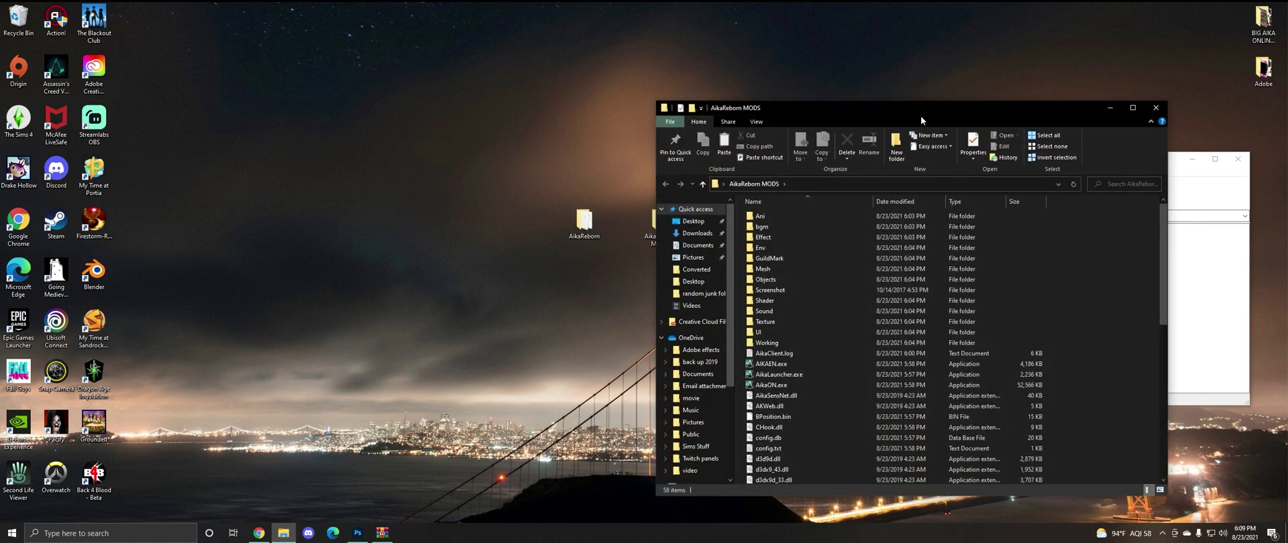
left_click_drag(827, 119, 396, 98)
mouse_move(890, 165)
left_mouse_down()
mouse_move(861, 157)
mouse_move(872, 157)
left_mouse_up()
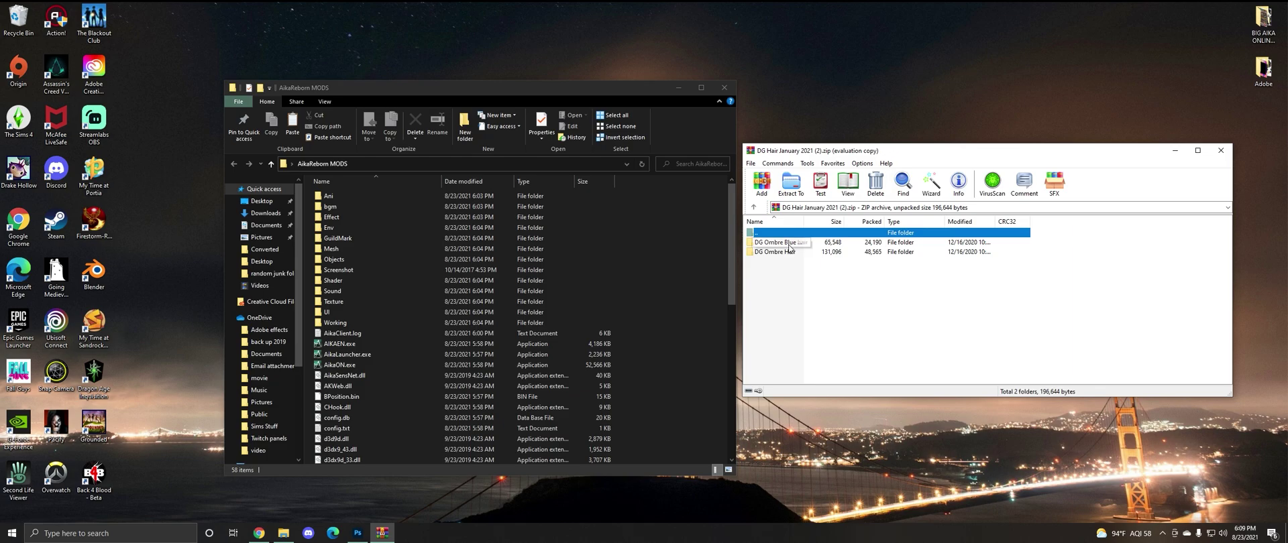
- Copy CH04024102.jit from the archive's DG Ombre Blue hair folder into the mods copy's Texture folder, replacing the existing file
double_click(813, 242)
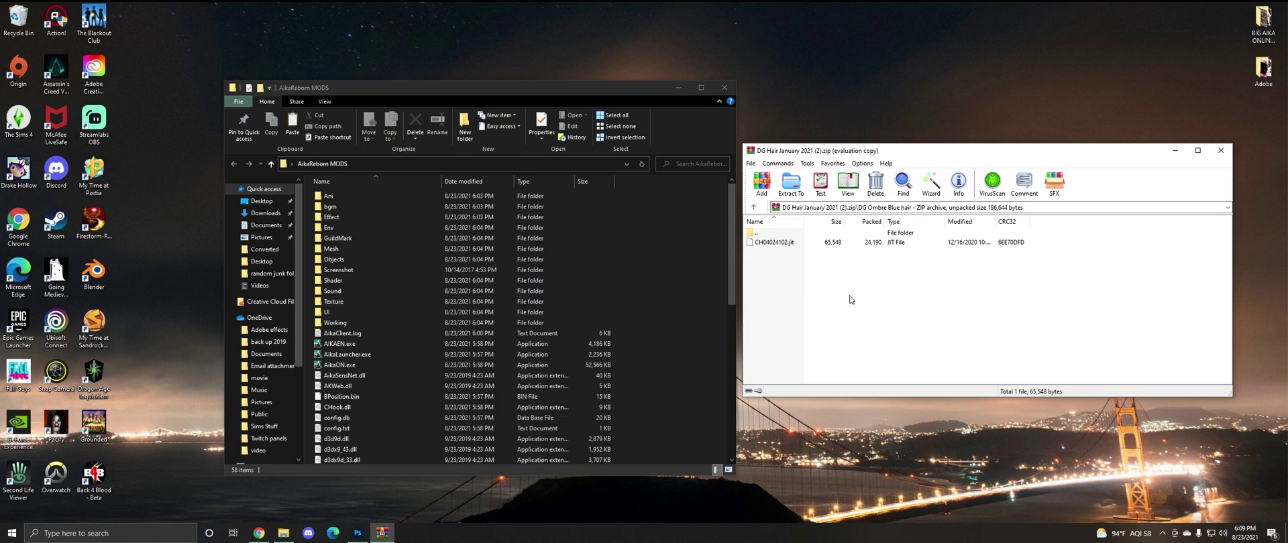
left_click_drag(815, 245, 448, 296)
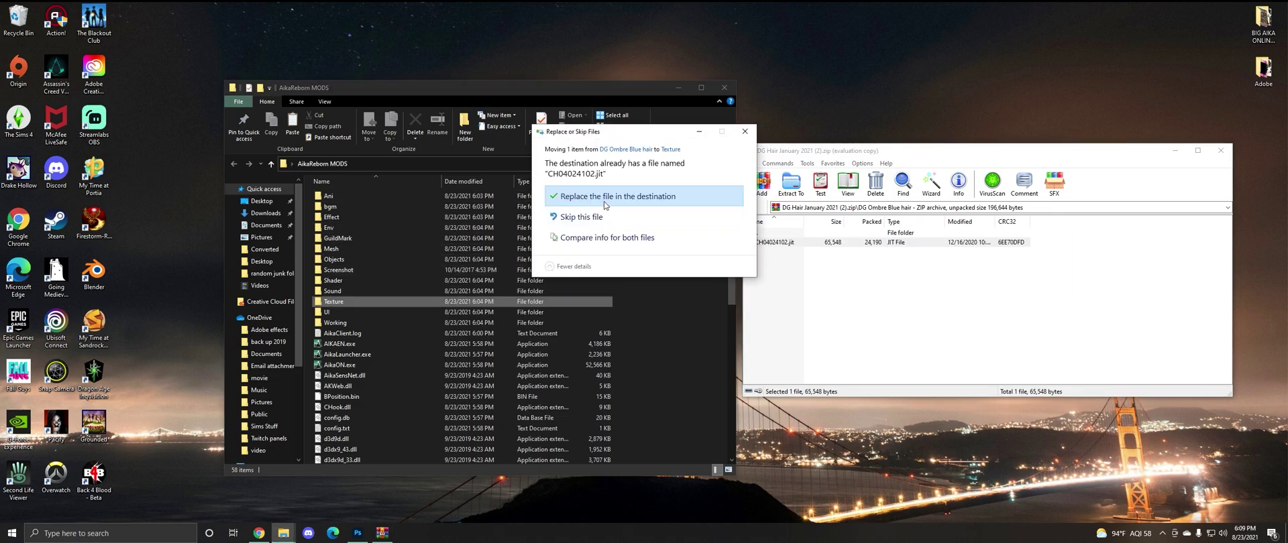
left_click(604, 204)
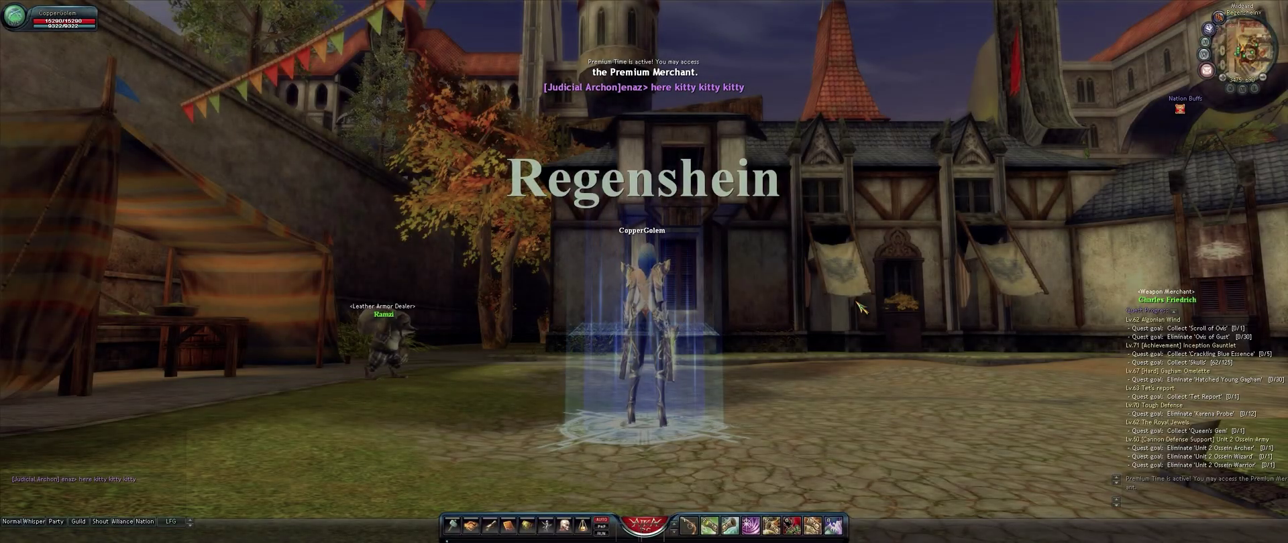
- Switch to the Aika Reborn game and examine the character's modded hair from the back, sides and front
key("w")
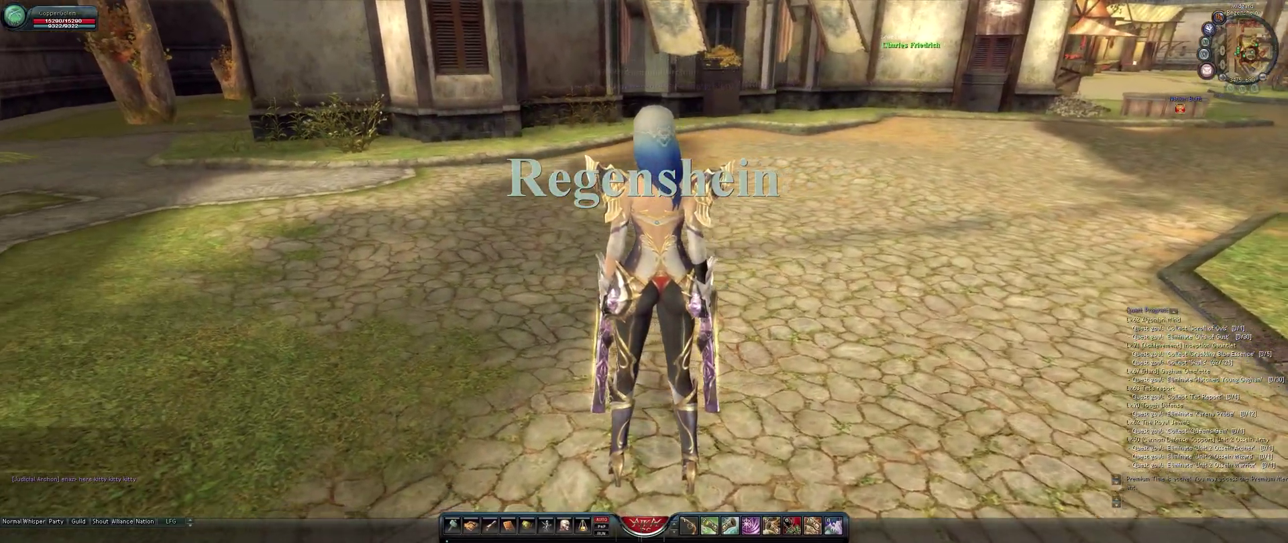
key("w")
key("Left")
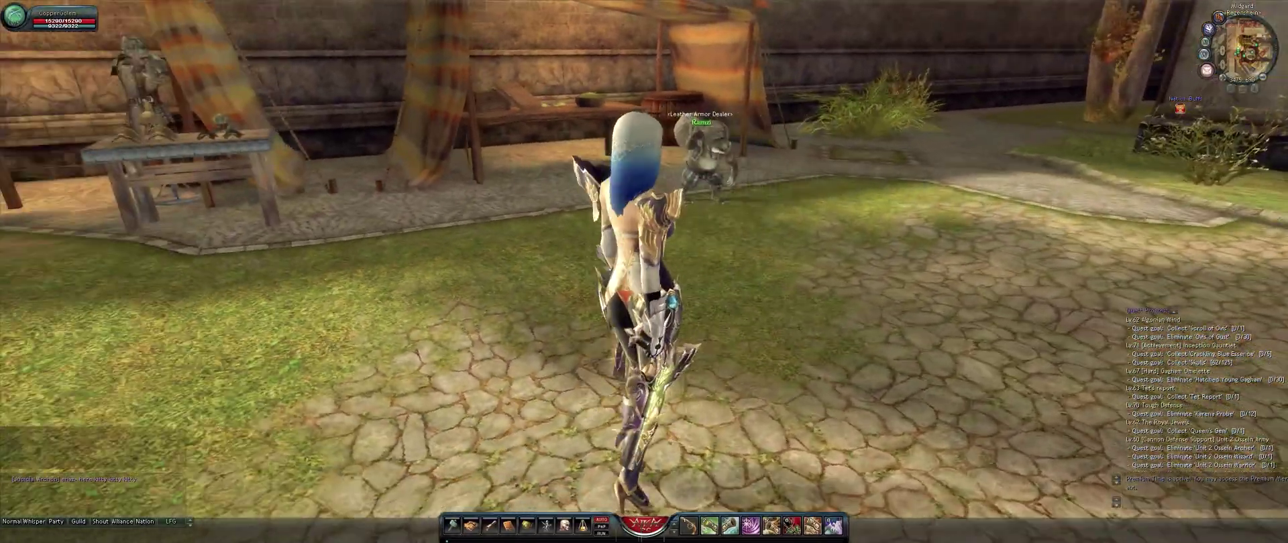
key("Left")
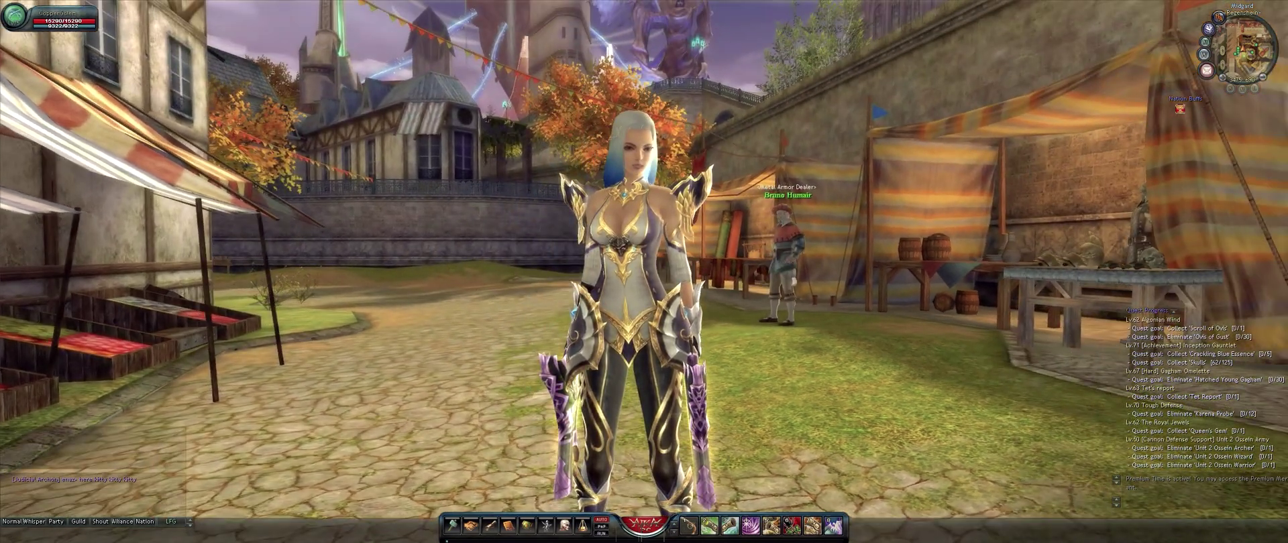
key("Left")
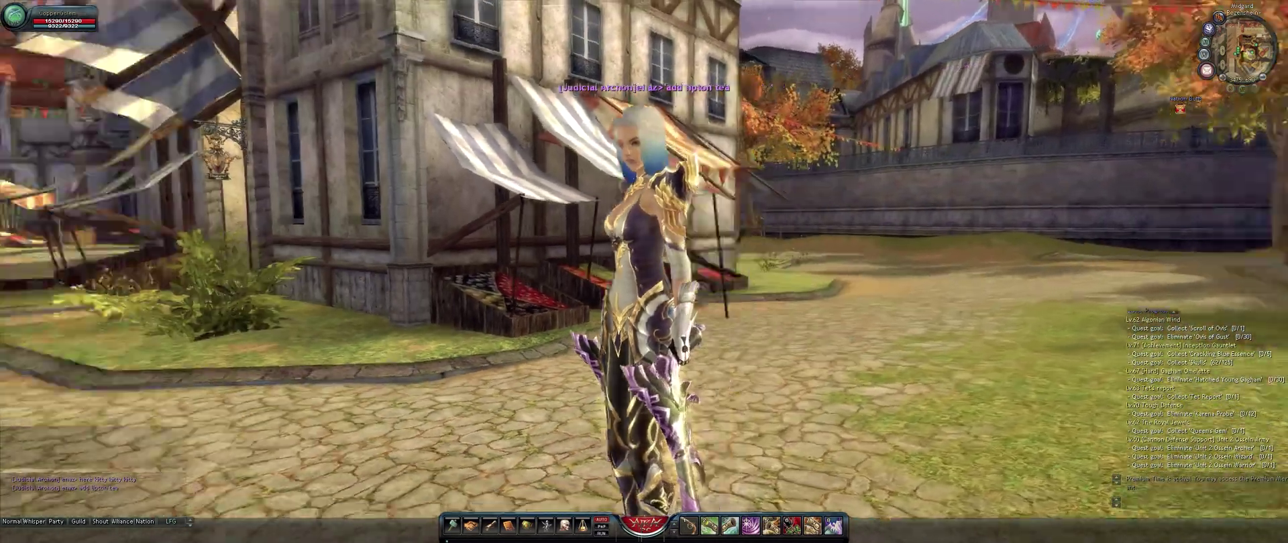
key("Left")
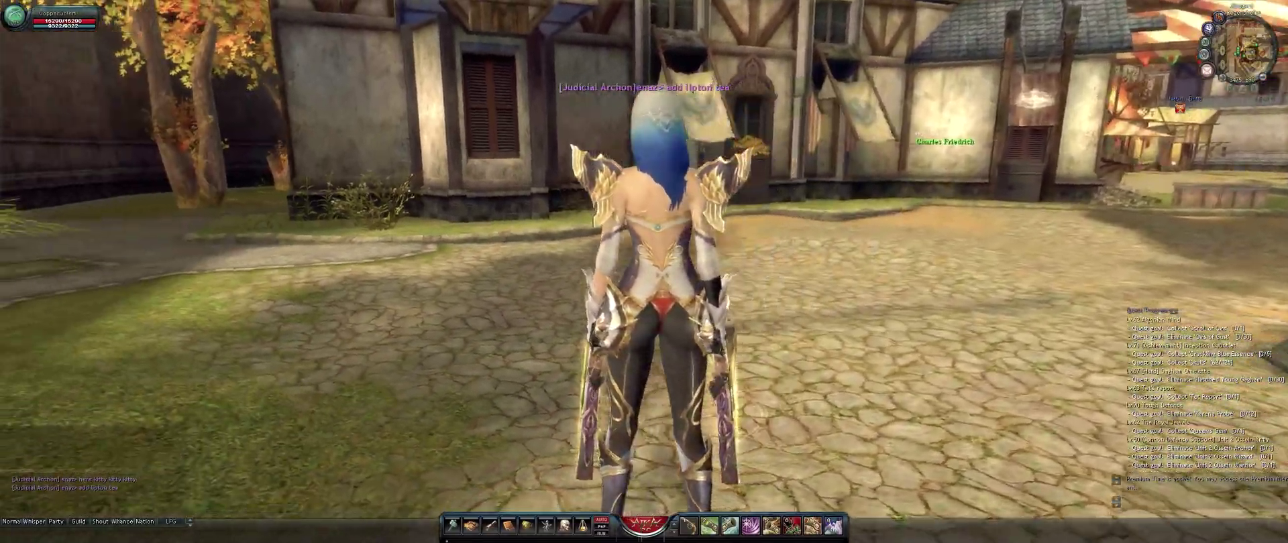
key("Left")
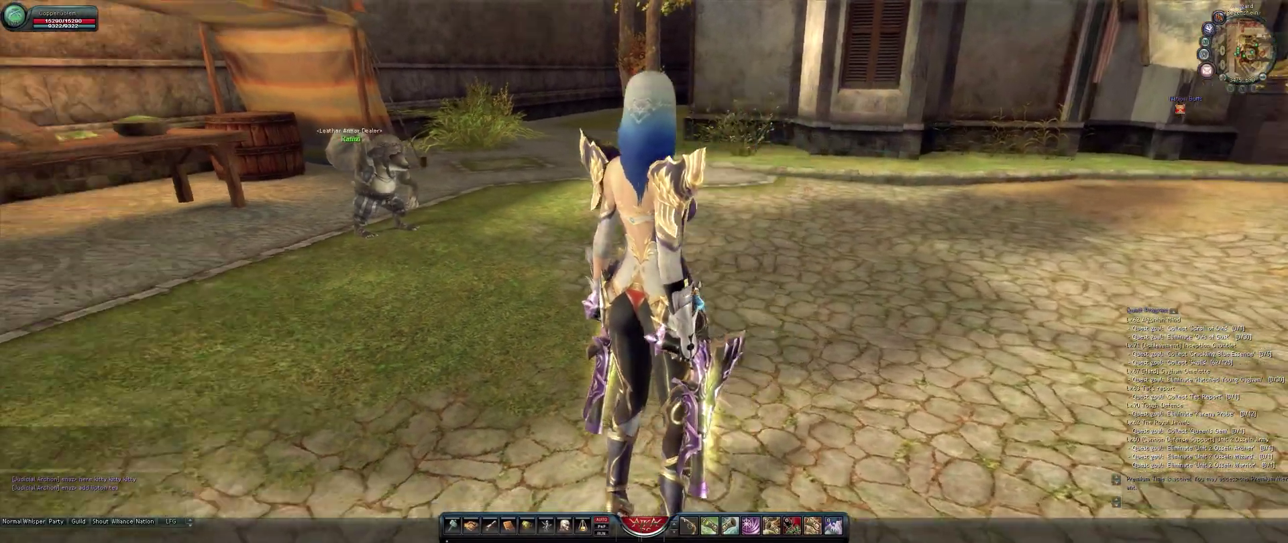
key("Left")
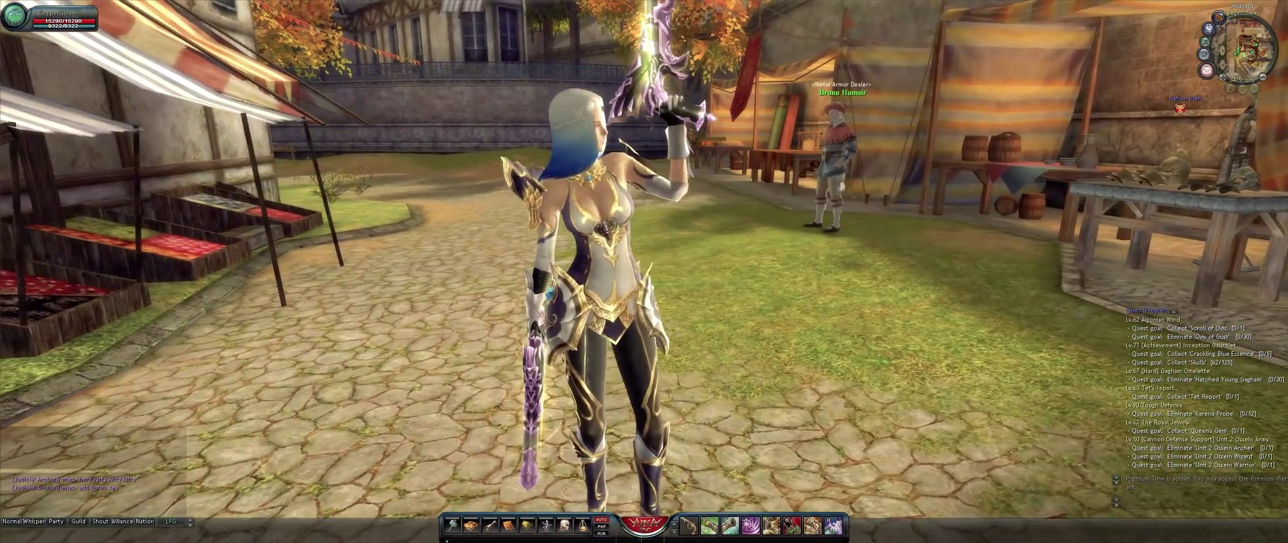